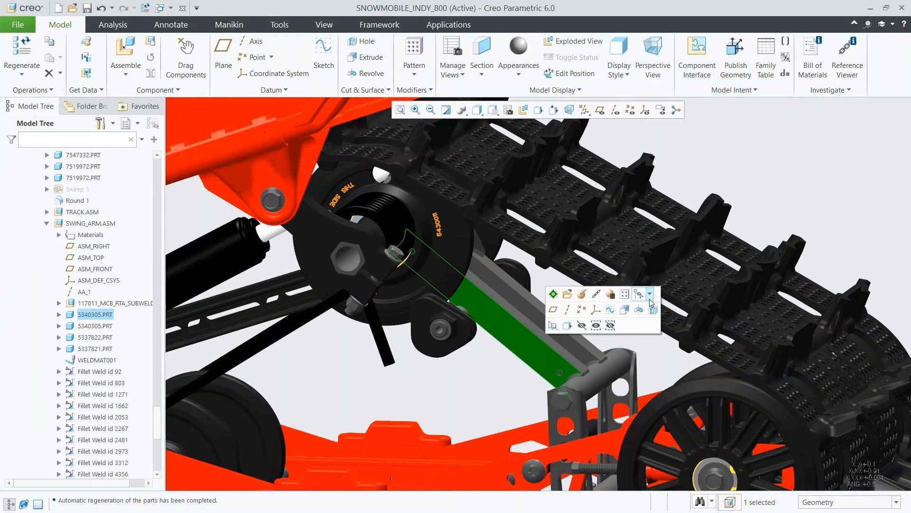
# Step: Pick SWING_ARM.ASM from the parents of the selected surface and open it in its own window
pyautogui.click(650, 299)
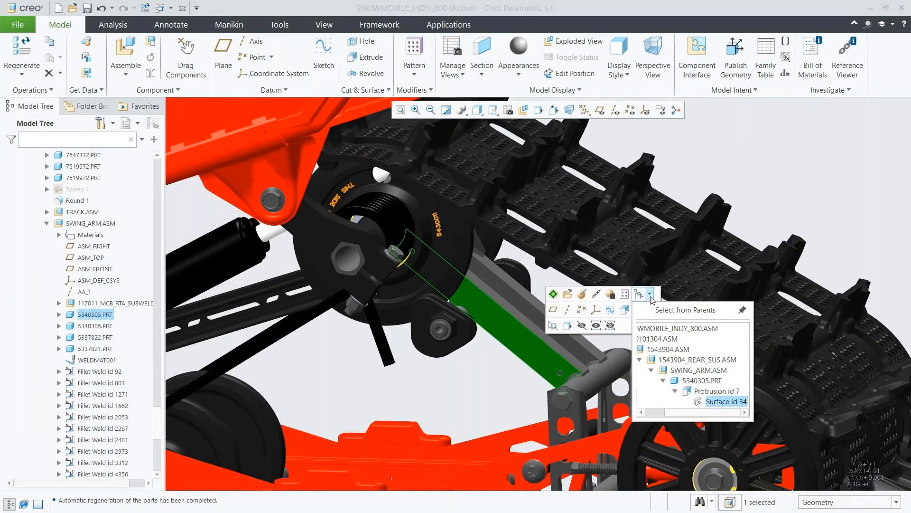
pyautogui.click(692, 371)
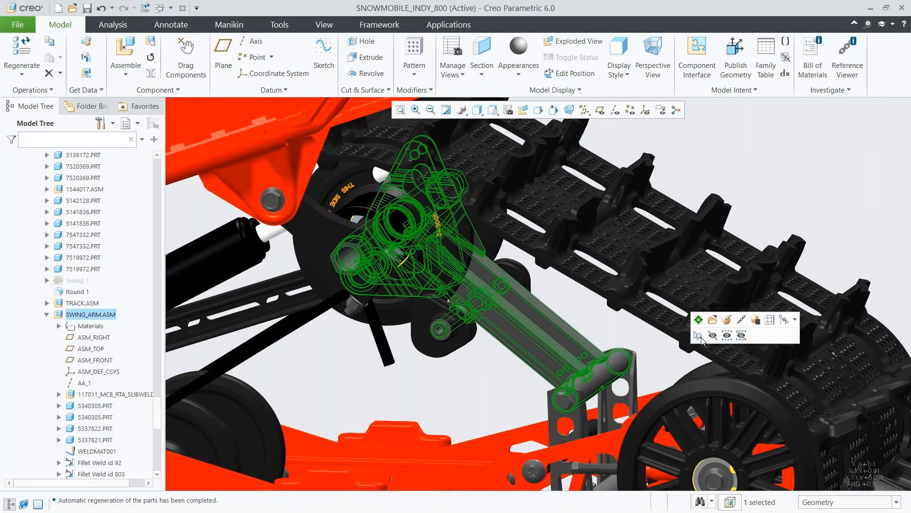
pyautogui.click(712, 320)
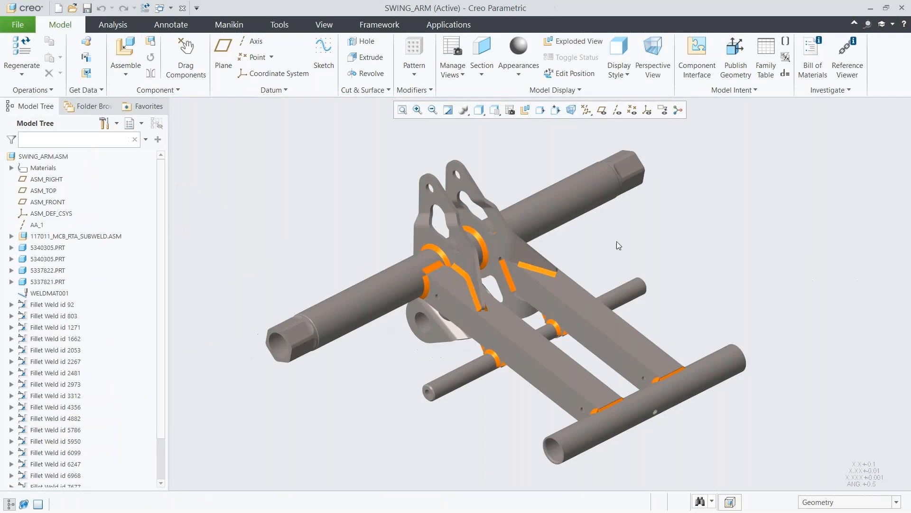
# Step: Show the swing arm as Shading With Edges and return it to its default orientation
pyautogui.click(482, 115)
pyautogui.click(492, 135)
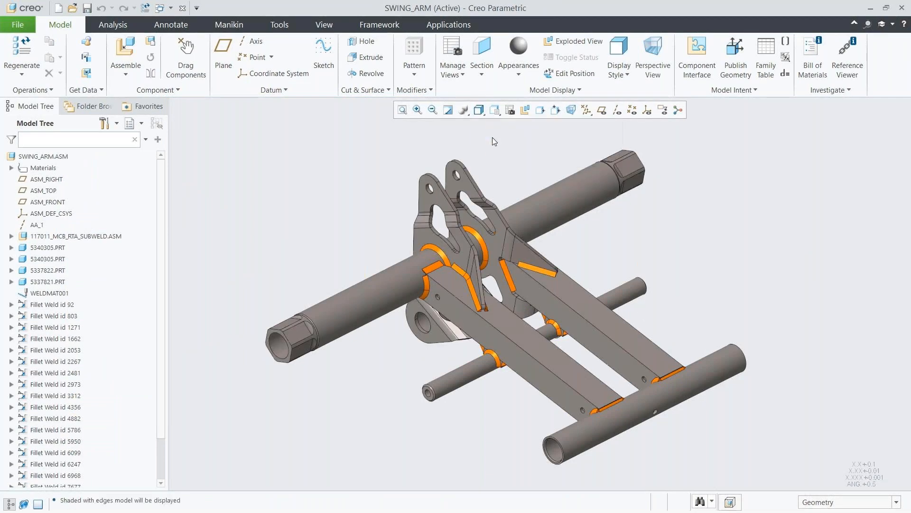
pyautogui.moveTo(491, 257); pyautogui.dragTo(462, 239, button='middle')
pyautogui.hotkey('ctrl', 'd')
# Step: Close the model windows and erase all non-displayed objects from the session
pyautogui.click(182, 9)
pyautogui.click(182, 8)
pyautogui.click(157, 47)
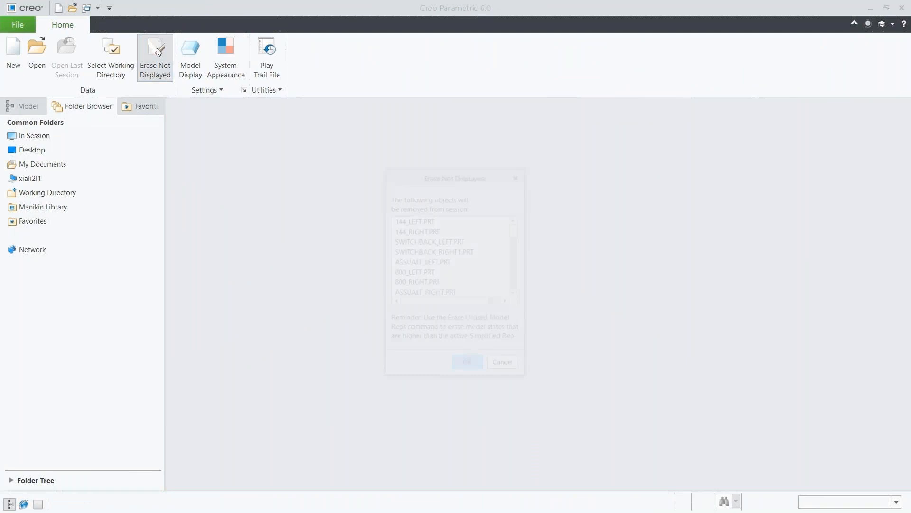
pyautogui.click(468, 366)
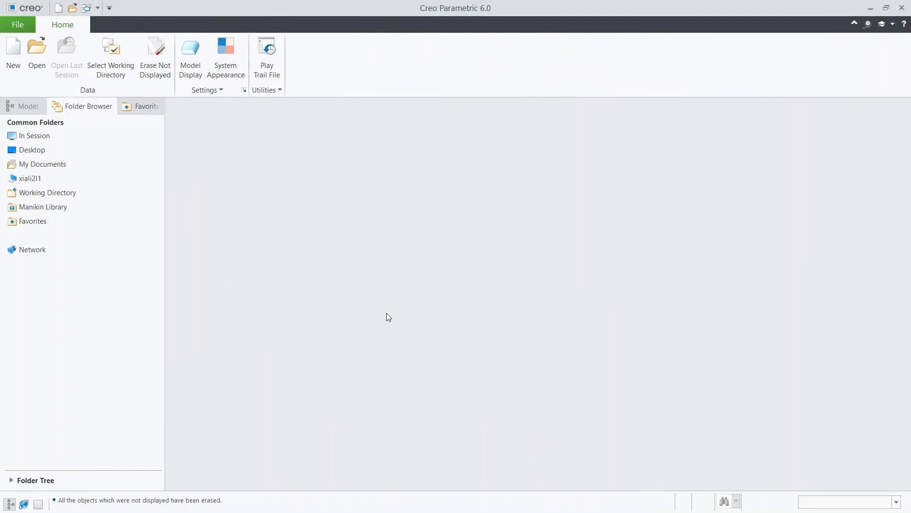
# Step: Open primitive.prt from the demo folder, found by searching 'prim'
pyautogui.click(32, 57)
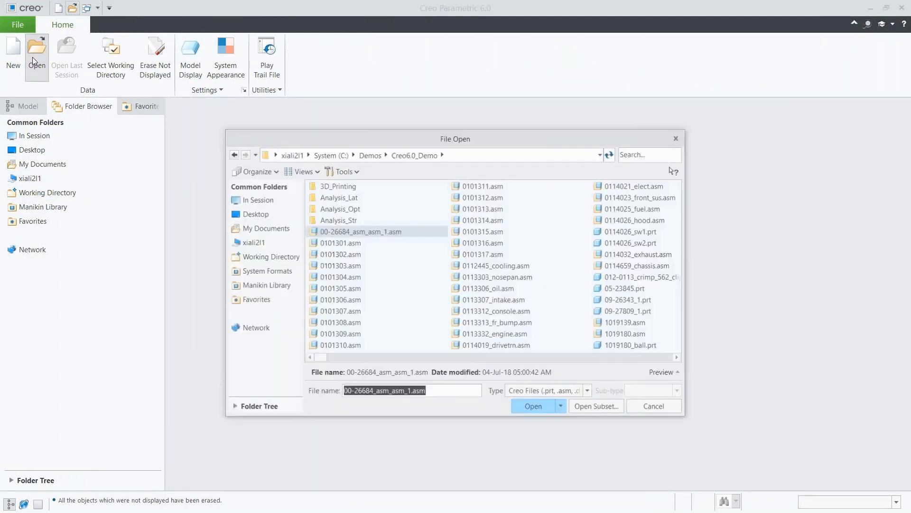
pyautogui.click(642, 157)
pyautogui.write('prim')
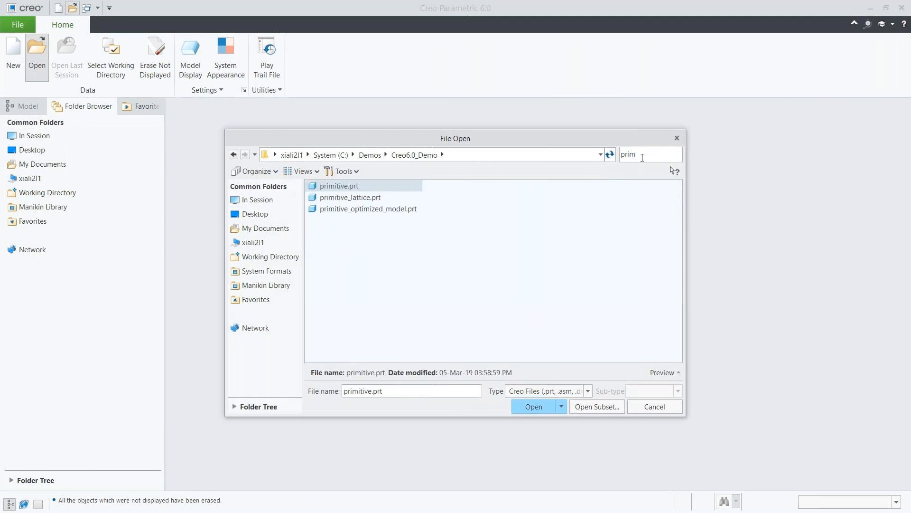
pyautogui.click(352, 189)
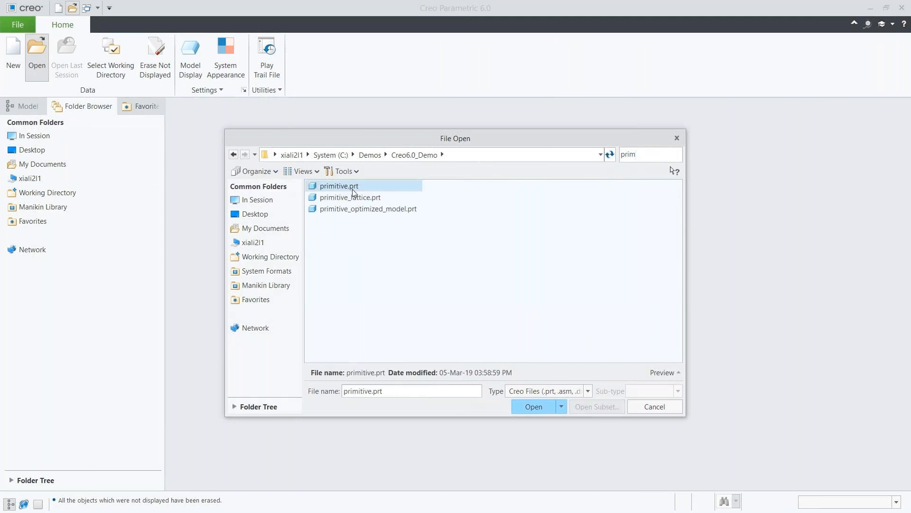
pyautogui.click(531, 407)
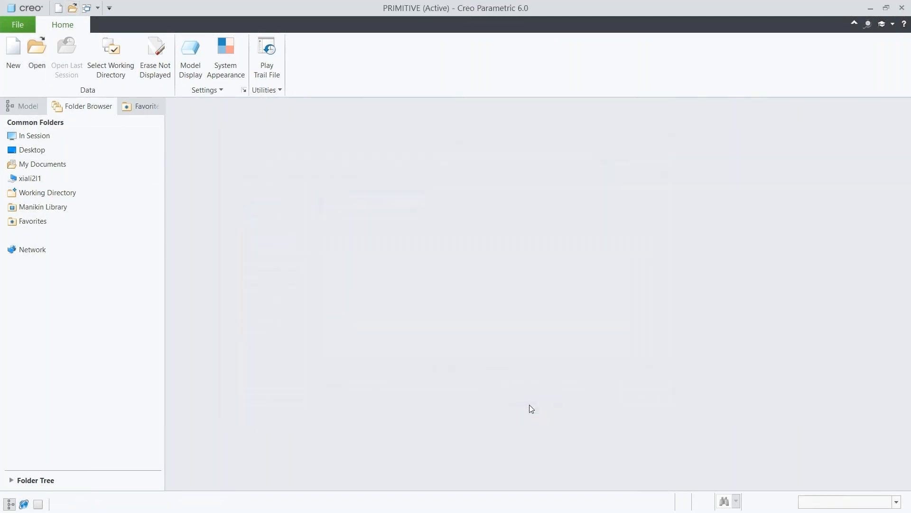
# Step: Inspect the primitive part, restore its default view, and enter the Topology Optimization application
pyautogui.moveTo(511, 277)
pyautogui.mouseDown(button='middle')
pyautogui.moveTo(502, 221)
pyautogui.moveTo(509, 276)
pyautogui.moveTo(541, 223)
pyautogui.moveTo(568, 253)
pyautogui.moveTo(516, 259)
pyautogui.moveTo(469, 289)
pyautogui.mouseUp(button='middle')
pyautogui.press('v')
pyautogui.press('1')
pyautogui.press('1')
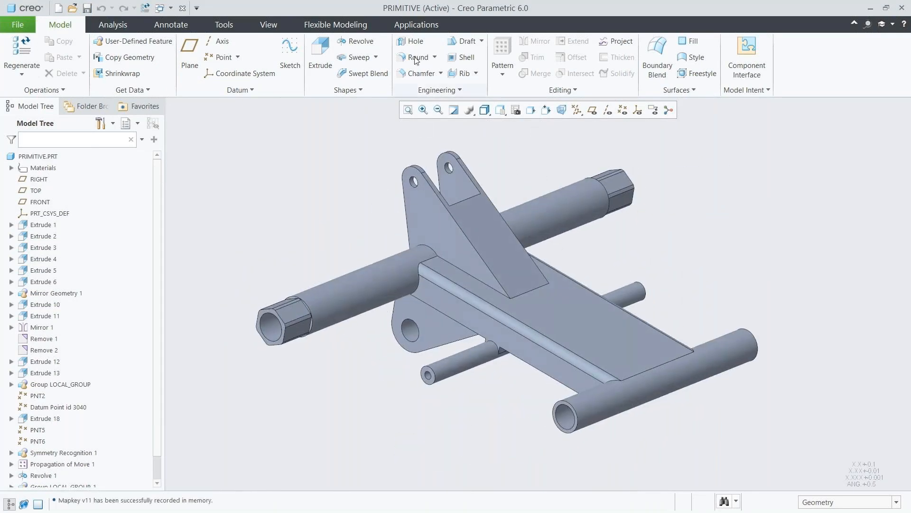
pyautogui.click(409, 28)
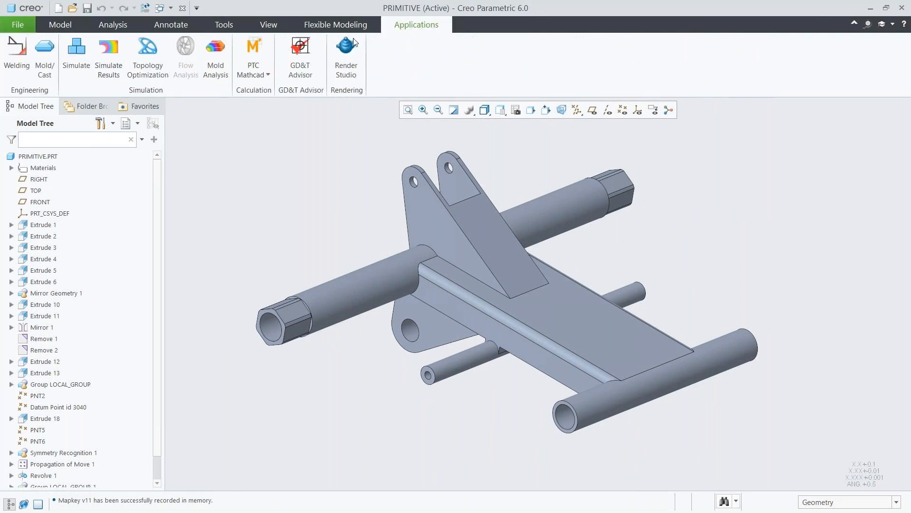
pyautogui.click(145, 56)
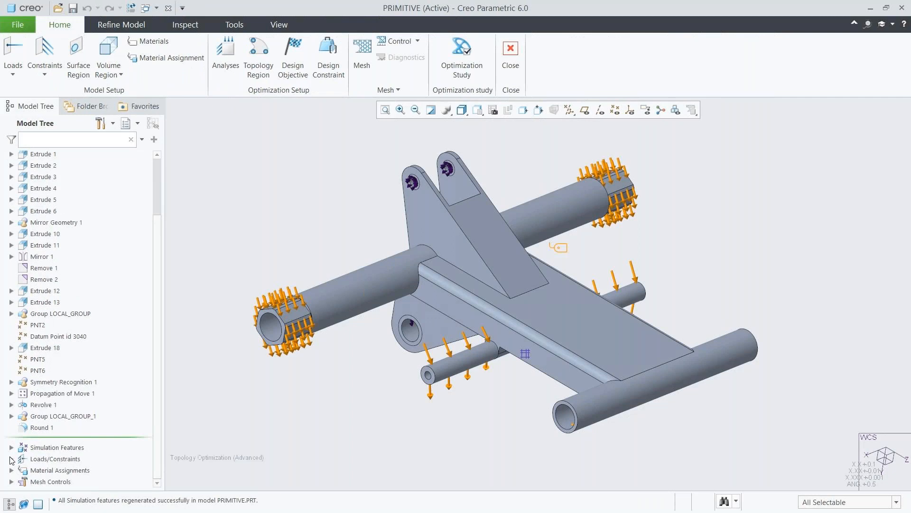
pyautogui.click(11, 458)
pyautogui.click(23, 482)
pyautogui.click(63, 470)
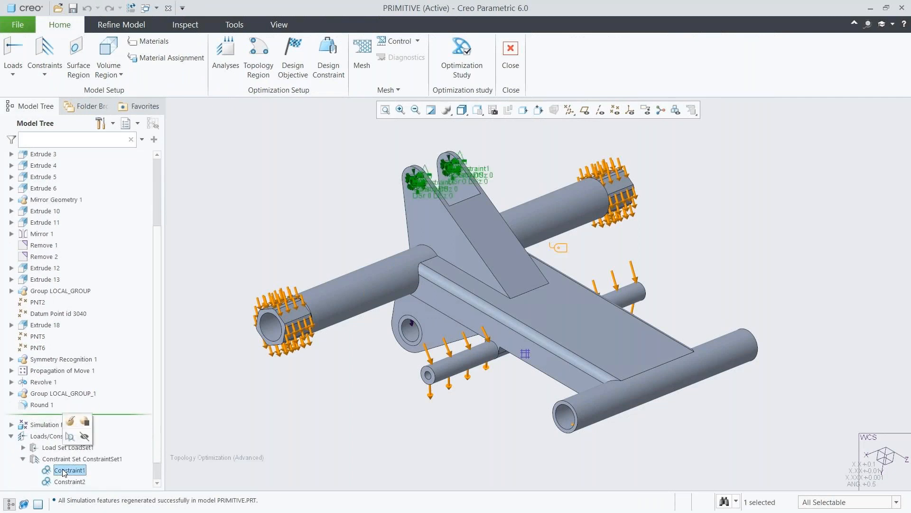
pyautogui.click(67, 480)
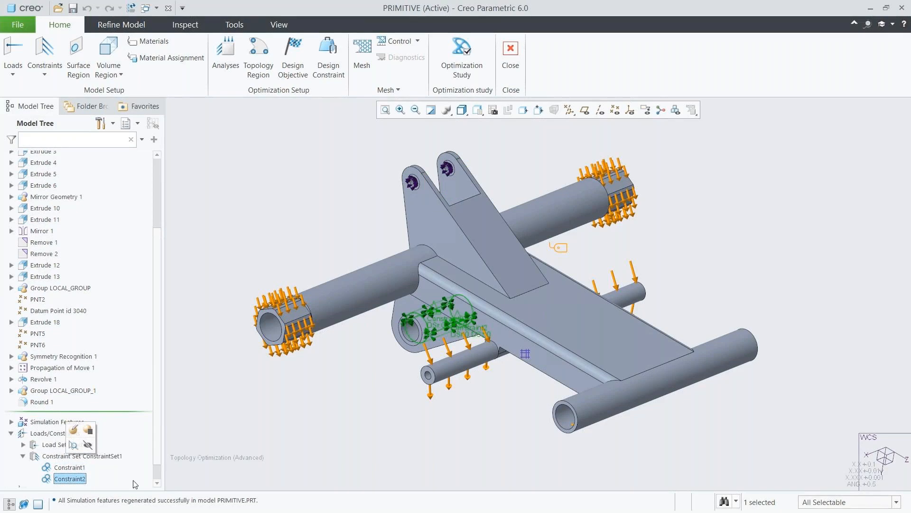
pyautogui.click(184, 474)
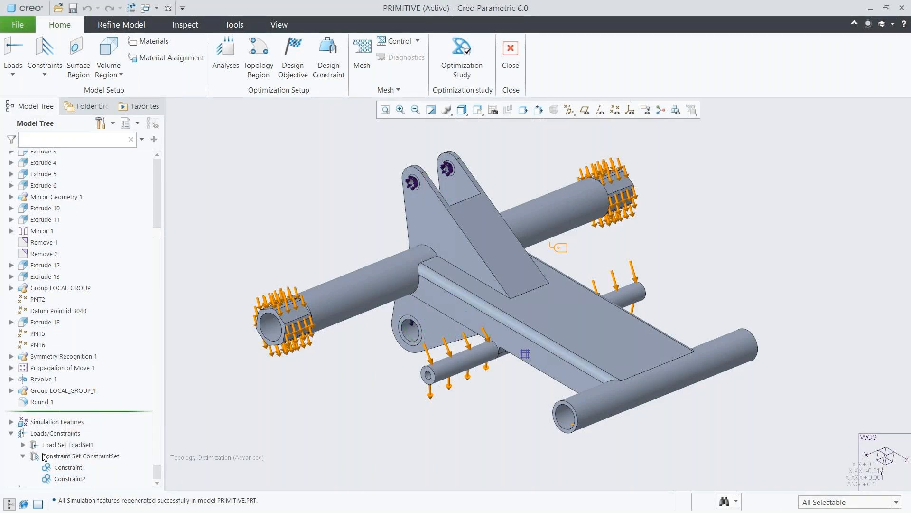
pyautogui.click(23, 445)
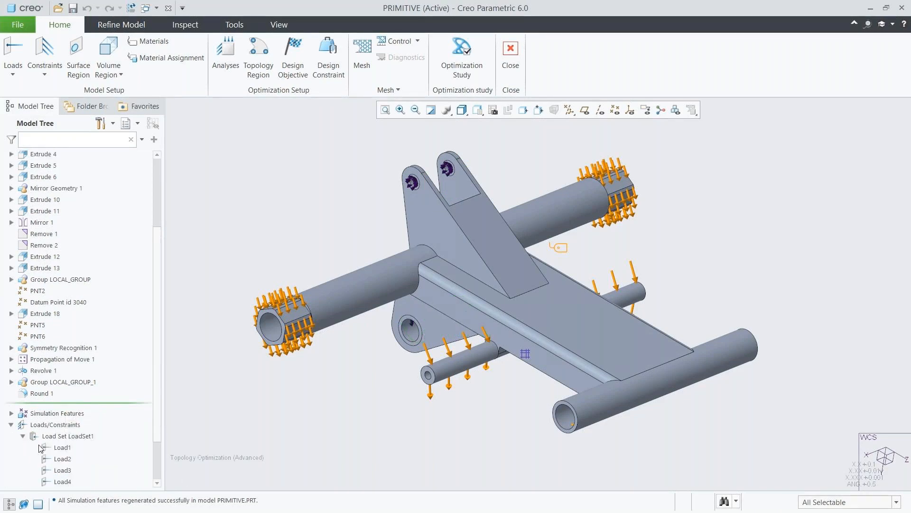
pyautogui.click(59, 448)
pyautogui.click(60, 459)
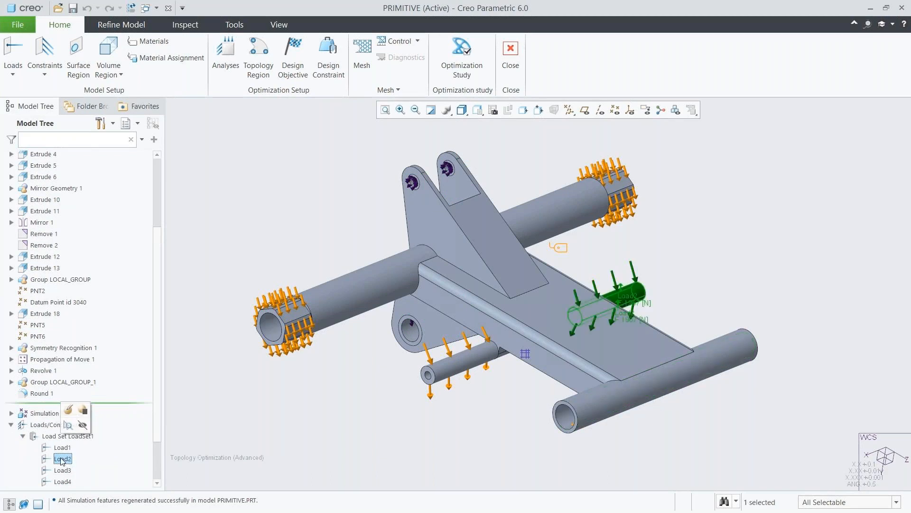
pyautogui.click(63, 470)
pyautogui.click(62, 481)
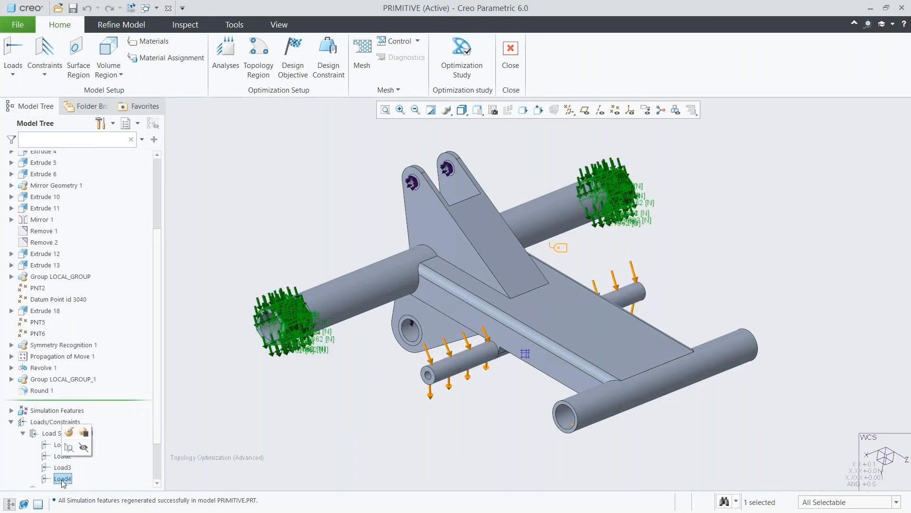
pyautogui.click(99, 484)
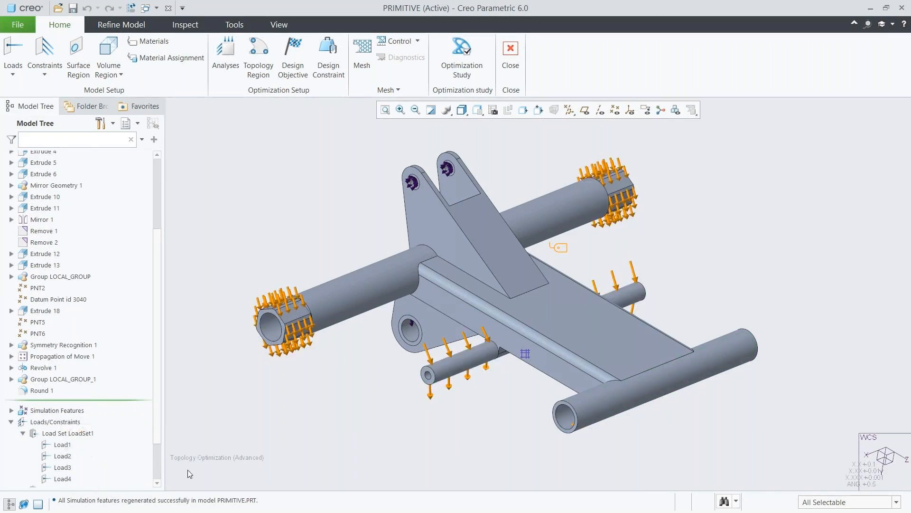
pyautogui.click(12, 422)
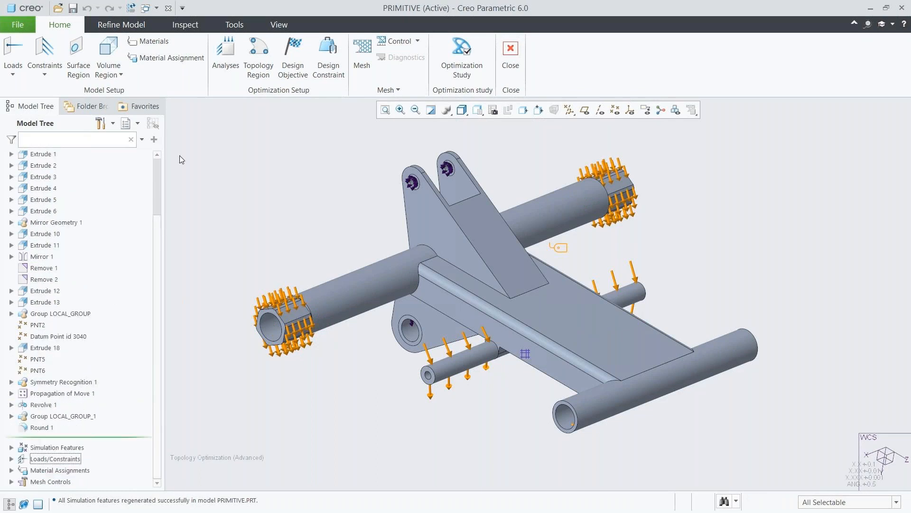
# Step: Create structural Analysis1 using ConstraintSet1 and LoadSet1, then close the Analyses dialog
pyautogui.click(229, 58)
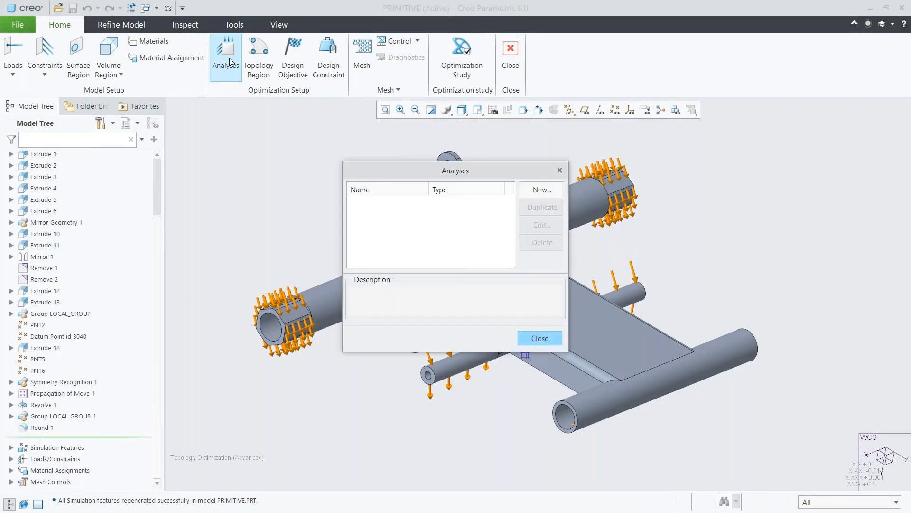
pyautogui.click(532, 192)
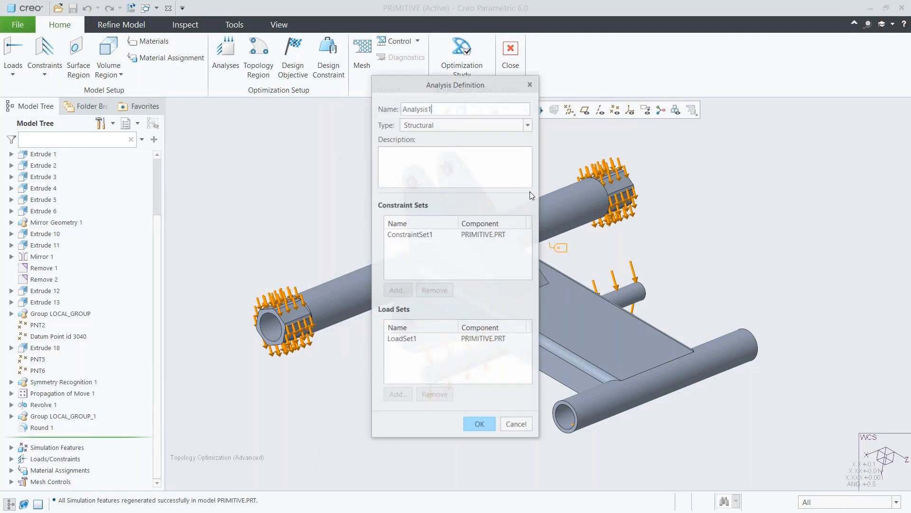
pyautogui.click(416, 237)
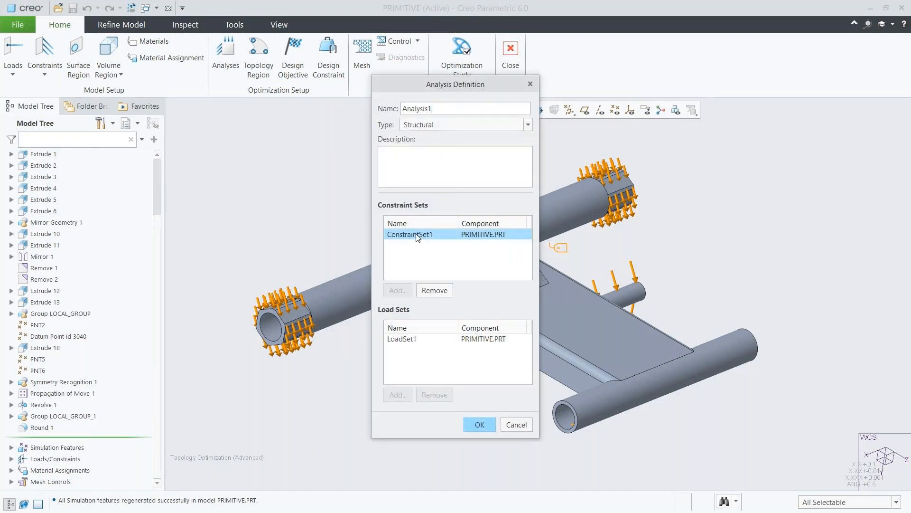
pyautogui.click(411, 339)
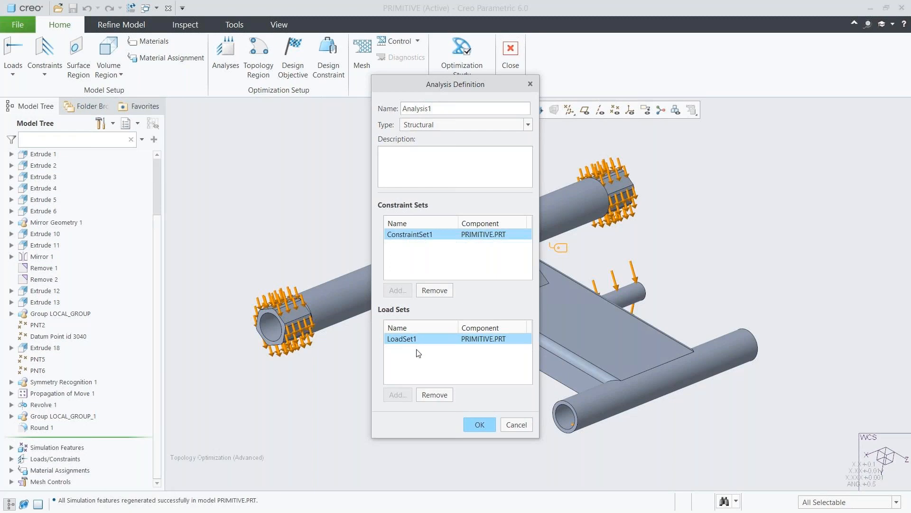
pyautogui.click(479, 424)
pyautogui.click(539, 338)
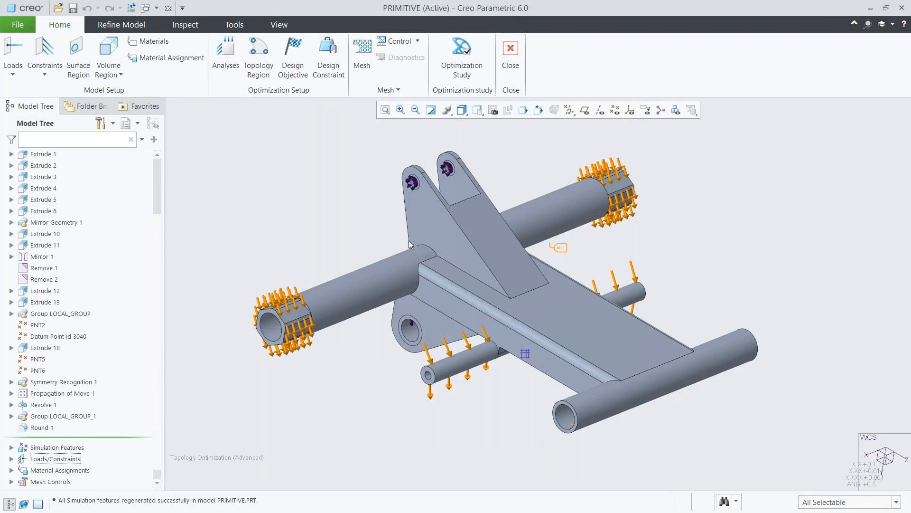
# Step: Create a topology region with initial mass fraction 0.35, excluding Volume Regions 2 through 8
pyautogui.click(258, 55)
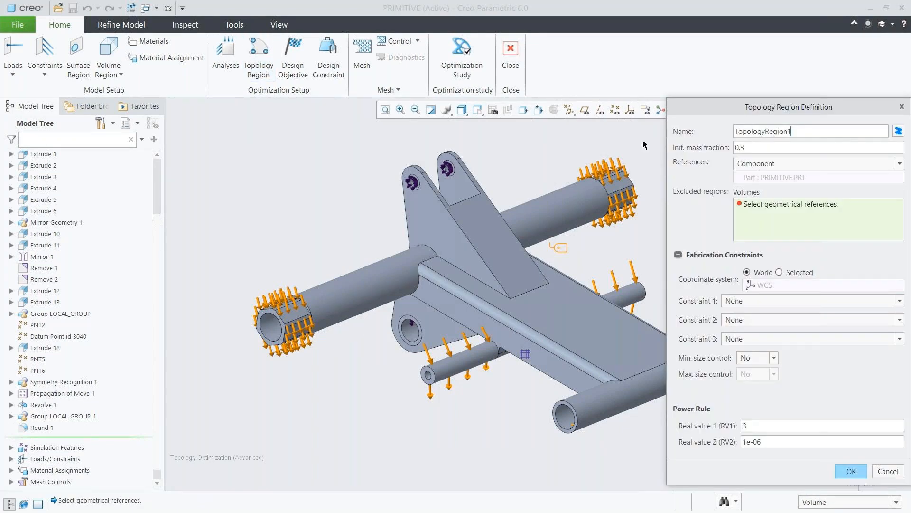
pyautogui.doubleClick(757, 148)
pyautogui.write('0.35')
pyautogui.click(12, 448)
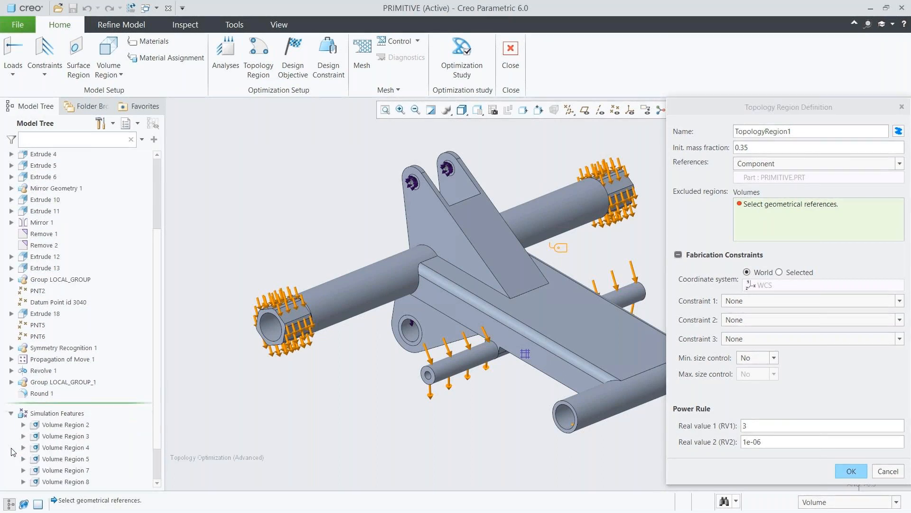
pyautogui.click(62, 425)
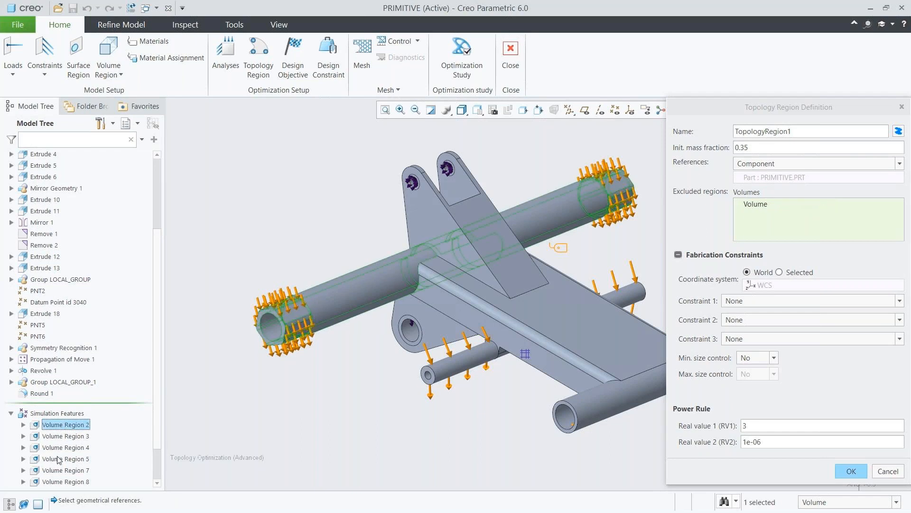
pyautogui.keyDown('shift'); pyautogui.click(57, 482); pyautogui.keyUp('shift')
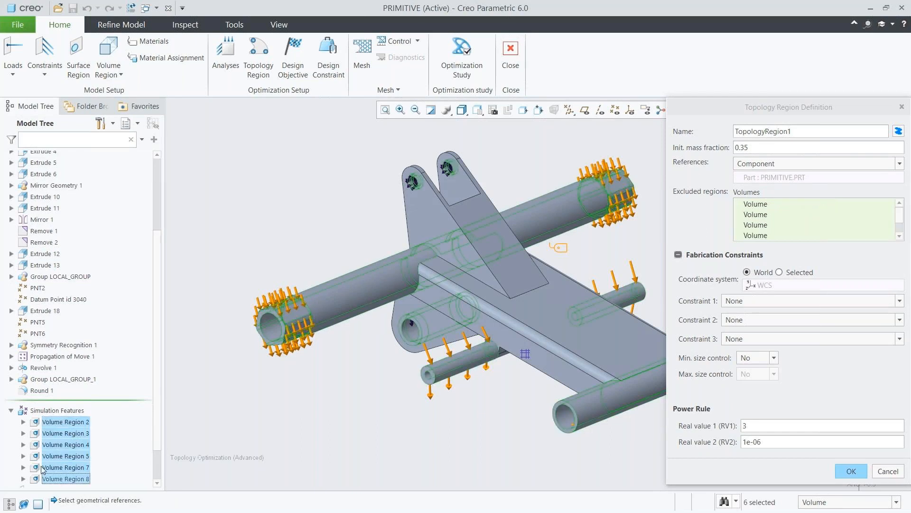
pyautogui.click(11, 410)
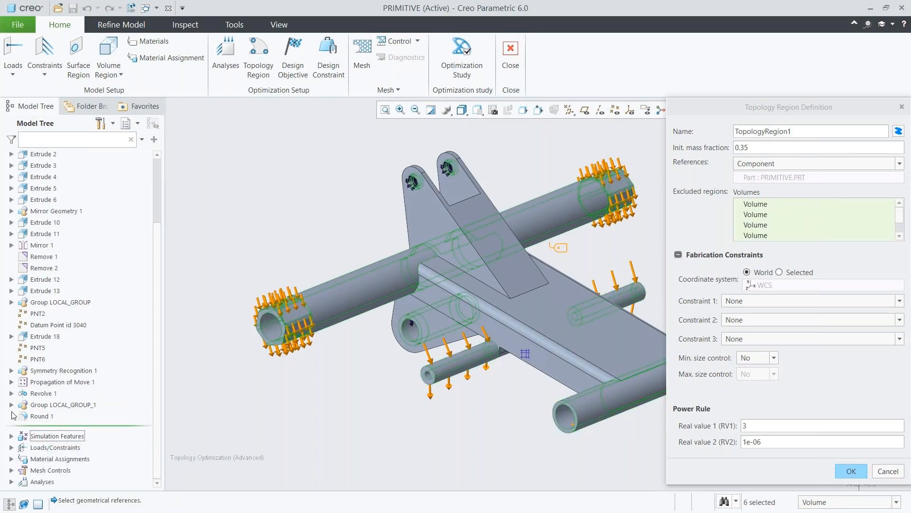
# Step: Add a YZ-plane mirror constraint and minimum member size 6, then confirm the region
pyautogui.click(777, 303)
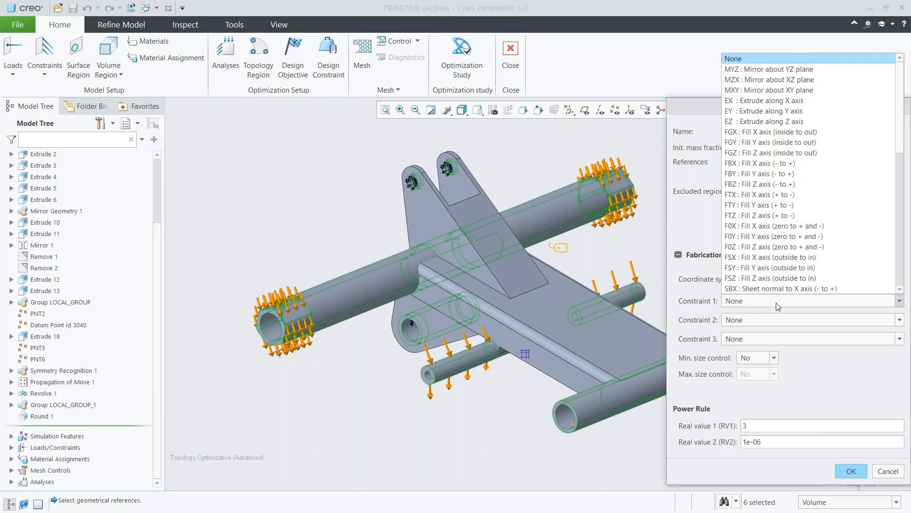
pyautogui.click(785, 70)
pyautogui.doubleClick(870, 368)
pyautogui.write('6')
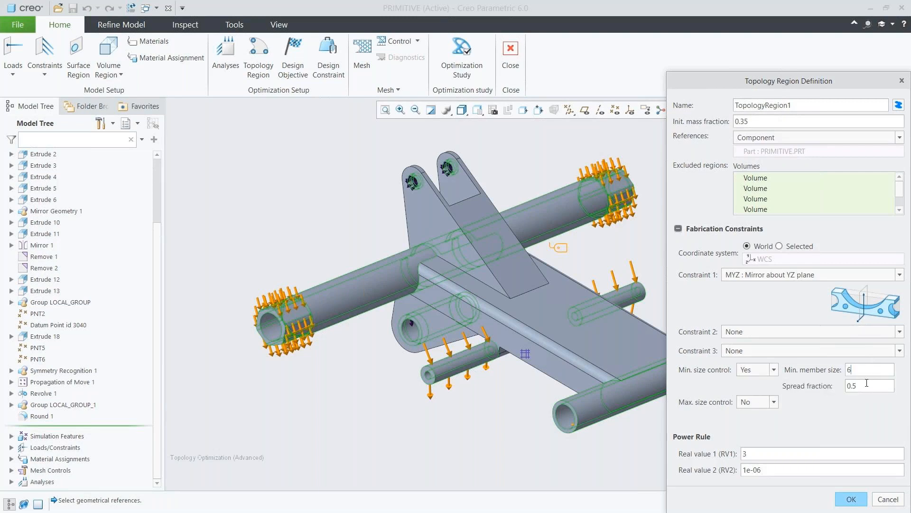
pyautogui.click(849, 499)
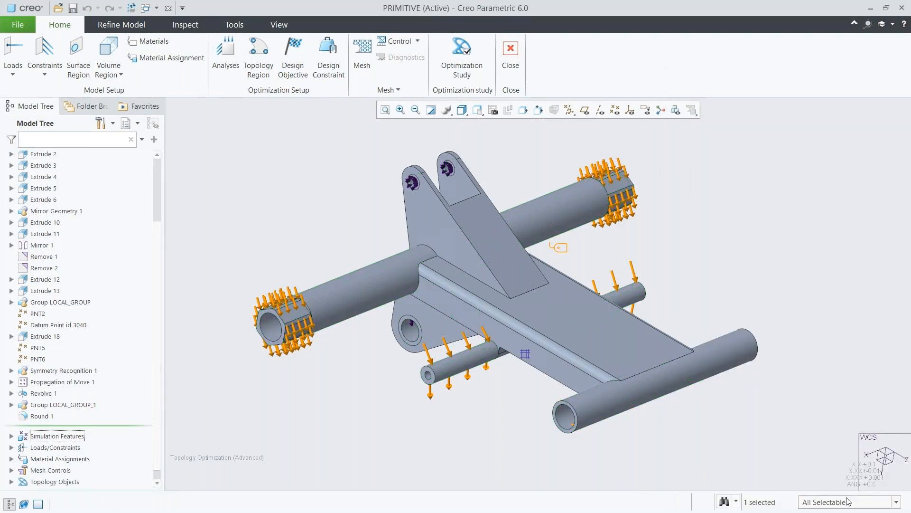
# Step: Add a design objective minimising strain energy for Analysis1
pyautogui.click(300, 68)
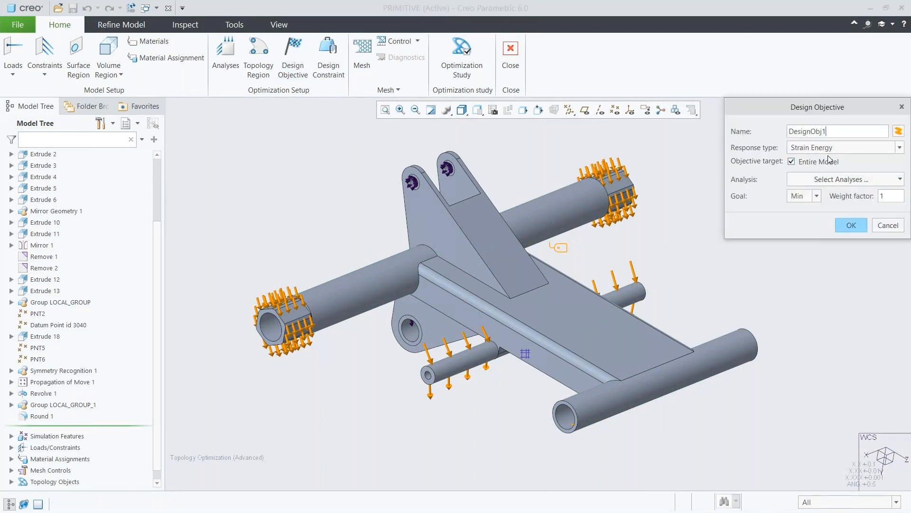
pyautogui.click(837, 179)
pyautogui.click(847, 205)
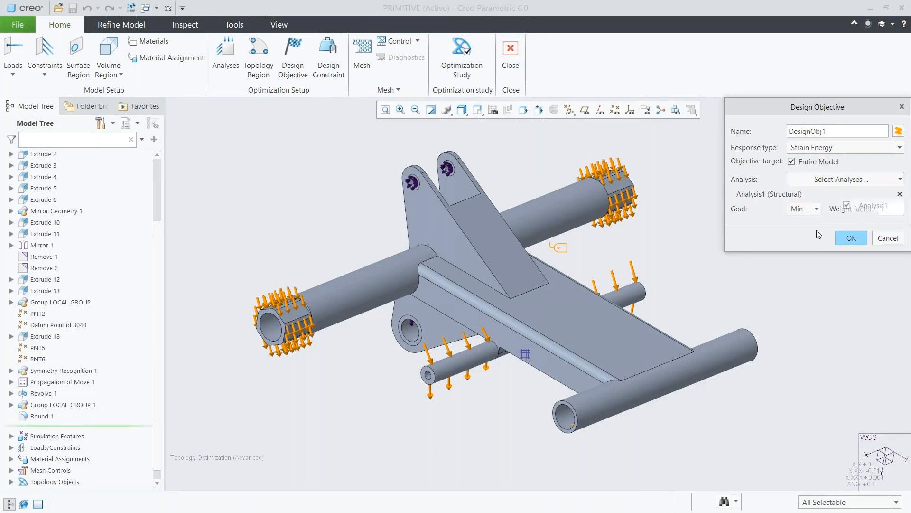
pyautogui.click(851, 238)
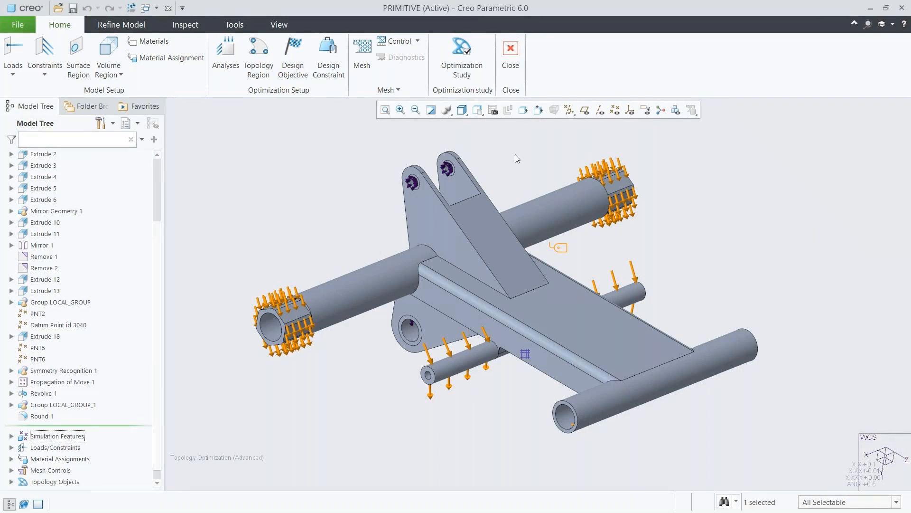
# Step: Add a mass fraction design constraint with upper bound 0.3
pyautogui.click(329, 62)
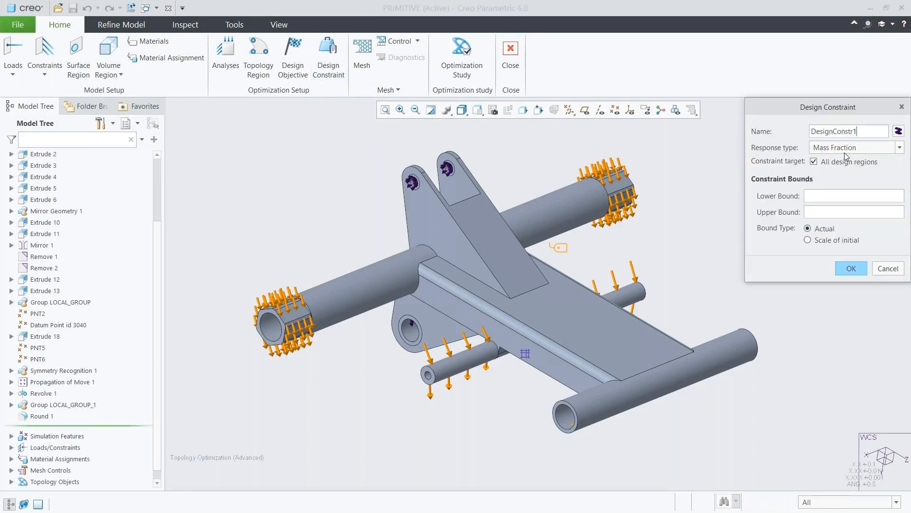
pyautogui.click(825, 209)
pyautogui.write('0.3')
pyautogui.click(852, 267)
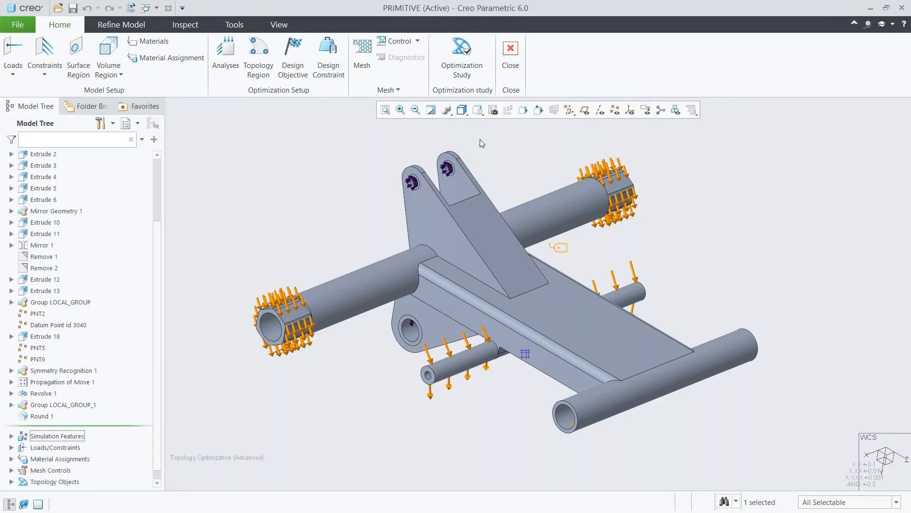
# Step: Mesh PRIMITIVE.PRT and dismiss the element quality check results
pyautogui.click(362, 56)
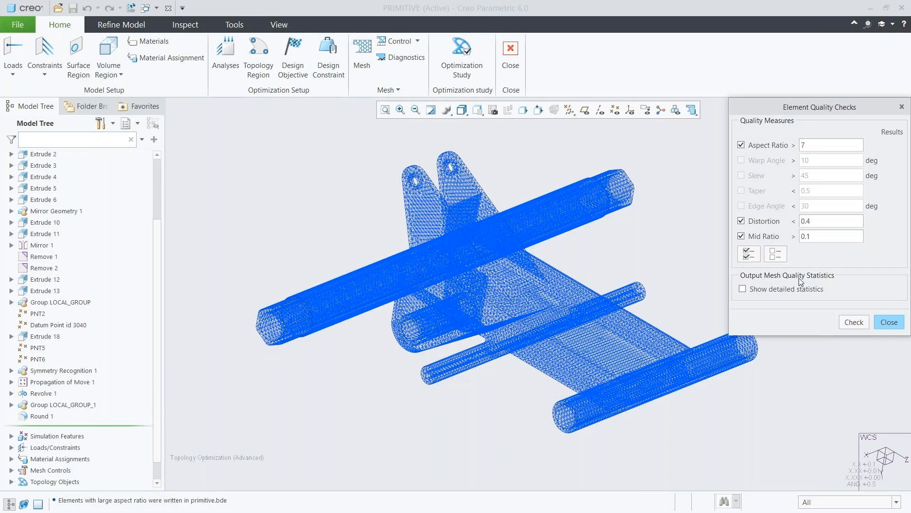
pyautogui.click(892, 324)
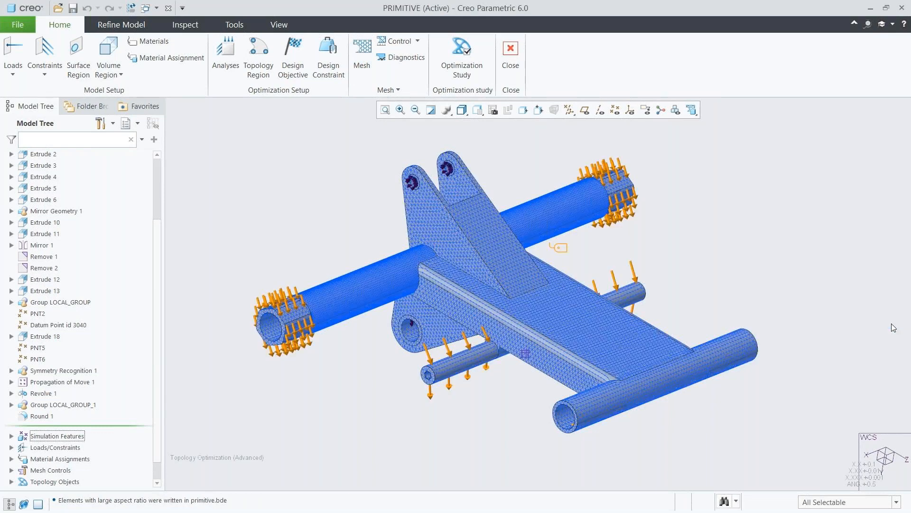
# Step: Create an optimization study with TopologyRegion1, DesignObj1 and DesignConstr1, and run it
pyautogui.click(459, 74)
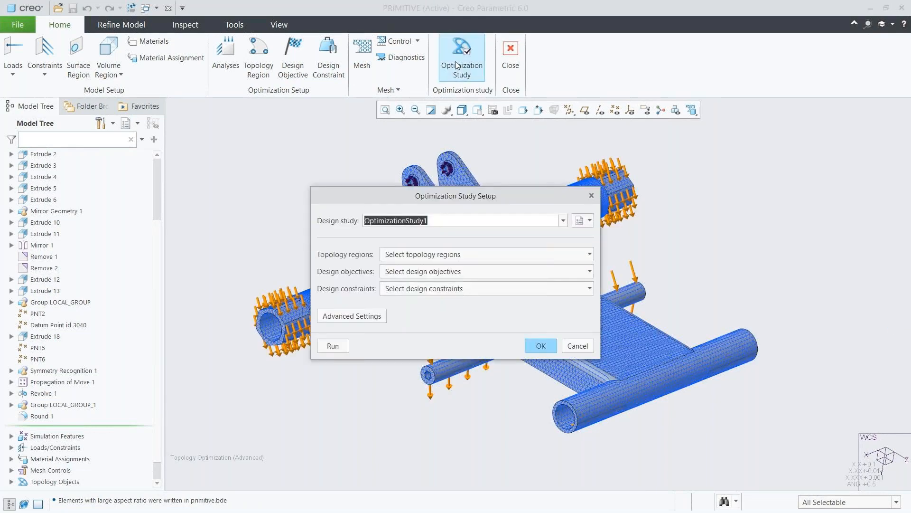
pyautogui.click(478, 251)
pyautogui.click(512, 280)
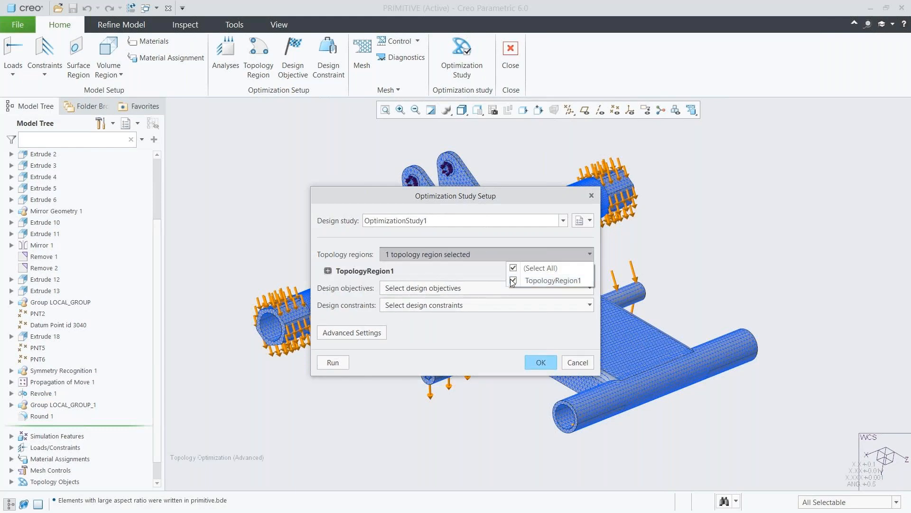
pyautogui.click(495, 287)
pyautogui.click(531, 314)
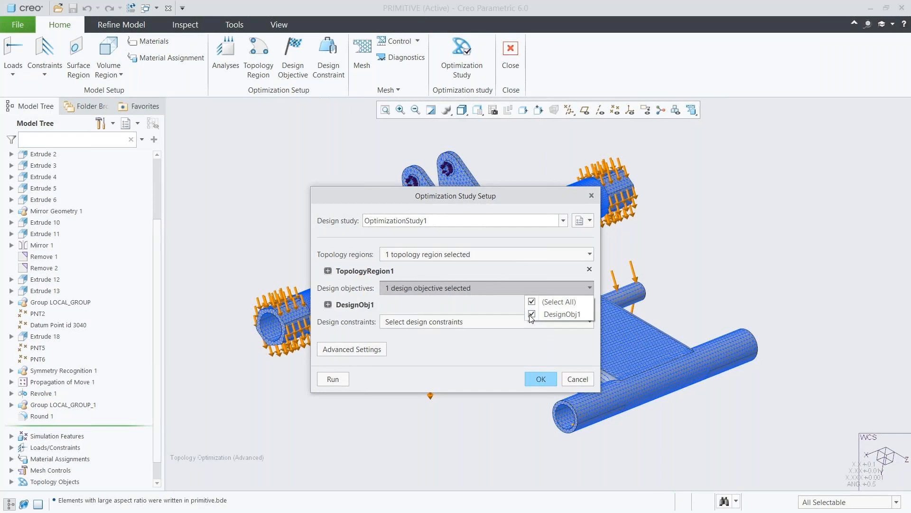
pyautogui.click(507, 308)
pyautogui.click(511, 322)
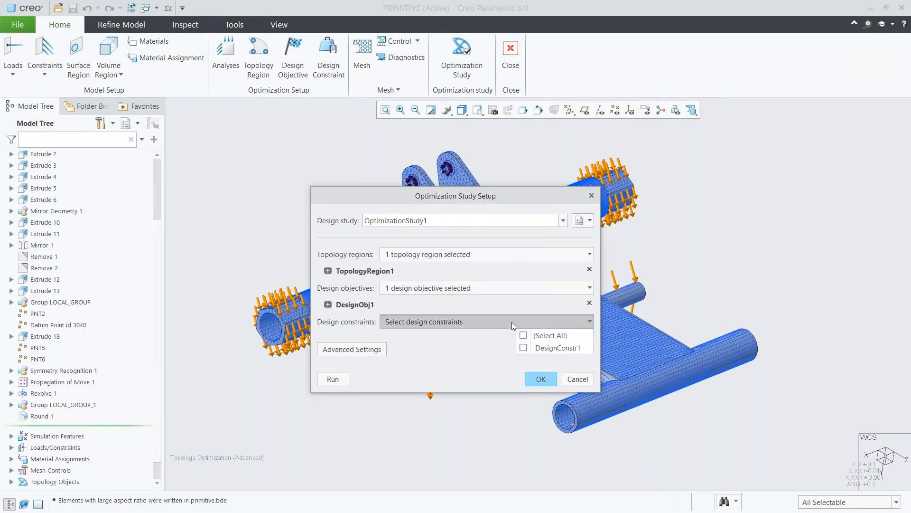
pyautogui.click(524, 347)
pyautogui.click(495, 355)
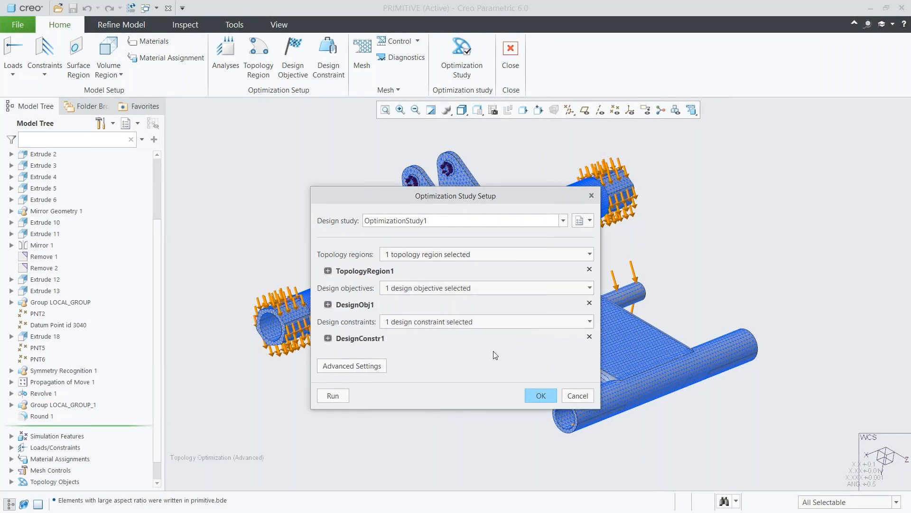
pyautogui.click(327, 397)
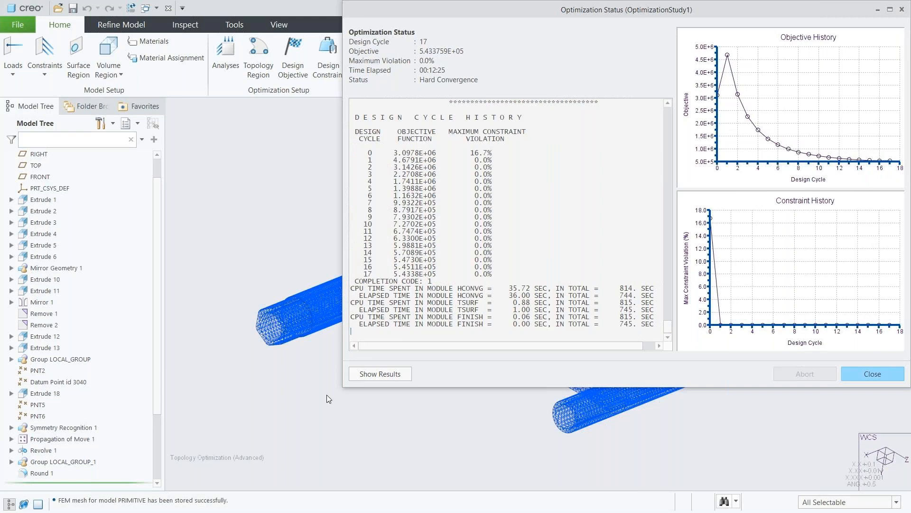
# Step: Close the Optimization Status window after hard convergence at cycle 17
pyautogui.click(871, 374)
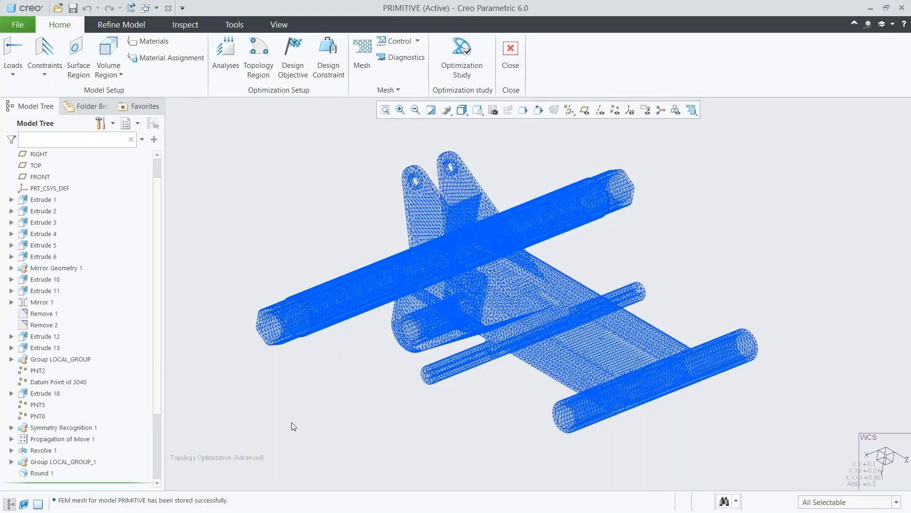
# Step: Show the results of OptimizationStudy1 from the Optimization Studies branch of the Model Tree
pyautogui.scroll(-3, 122, 474)
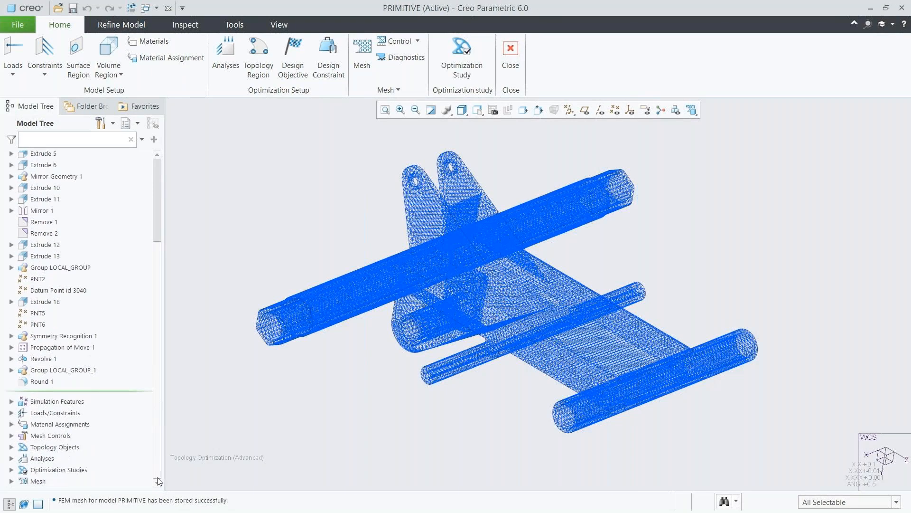
pyautogui.click(12, 469)
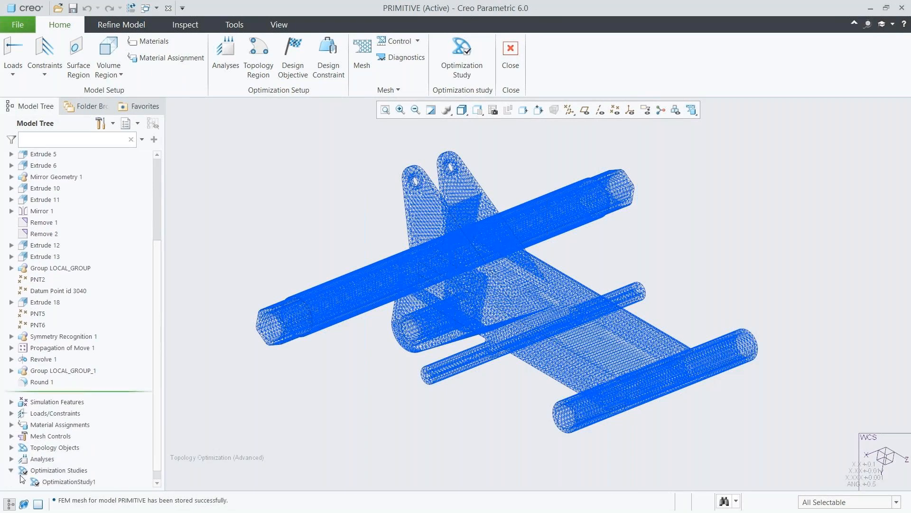
pyautogui.click(67, 482)
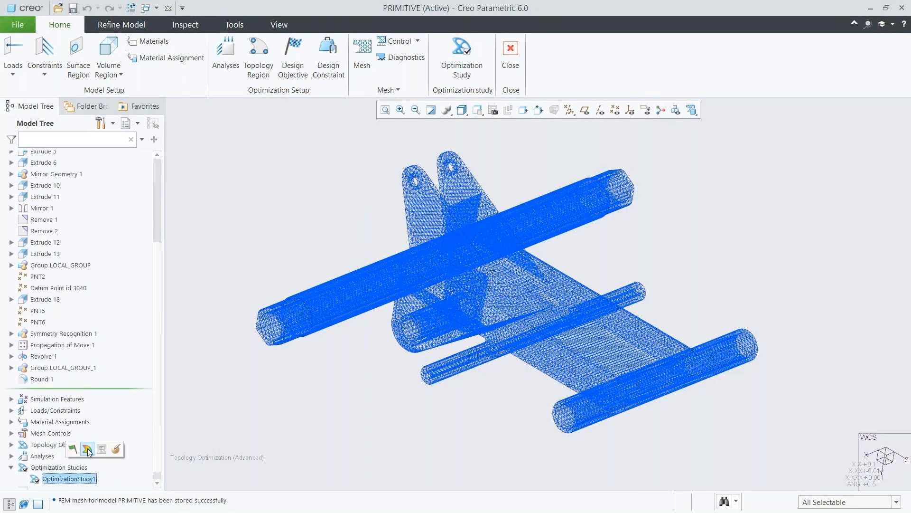
pyautogui.click(87, 449)
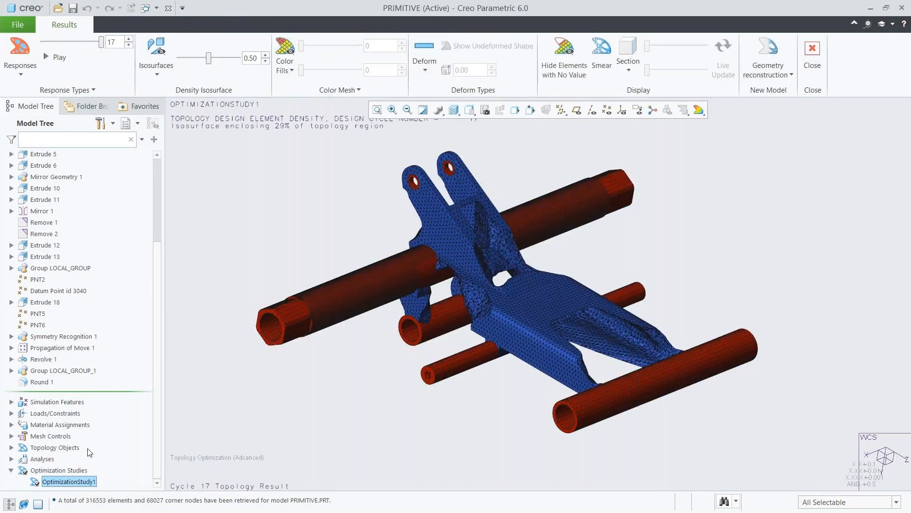
# Step: Play the topology evolution animation and stop it at the final cycle
pyautogui.click(56, 62)
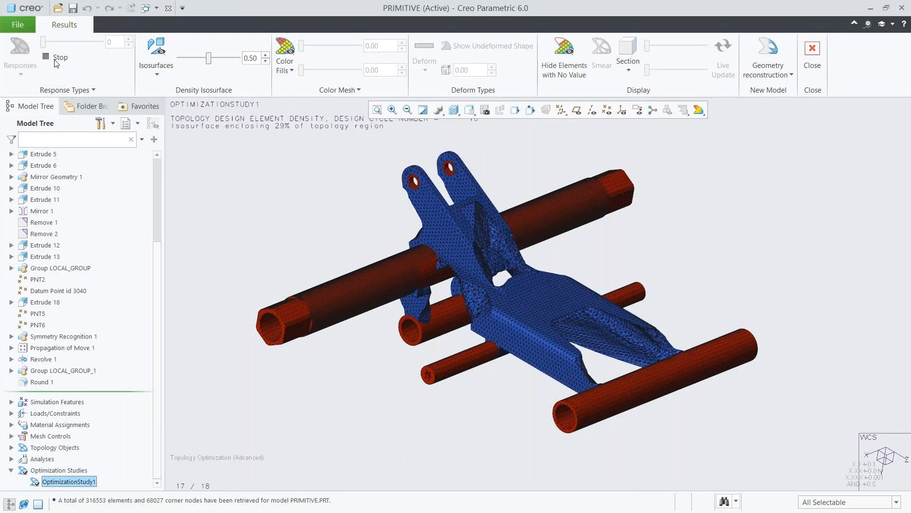
pyautogui.click(93, 90)
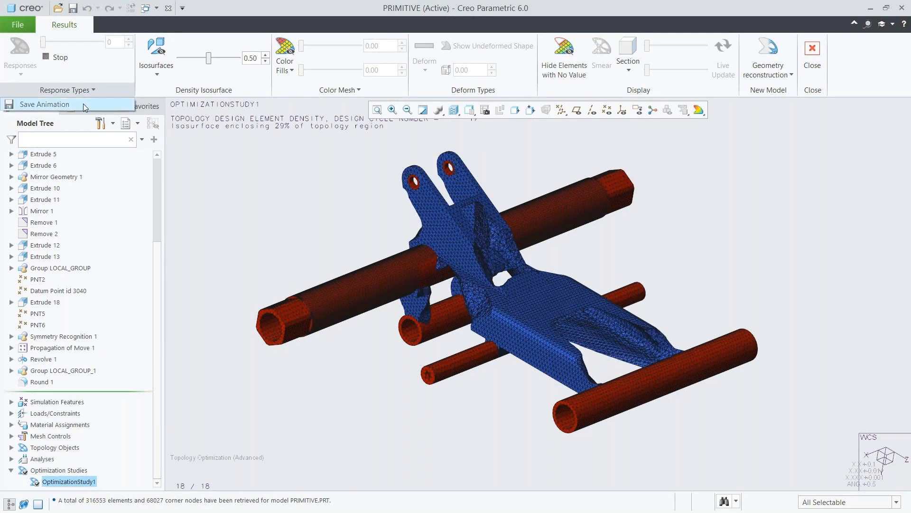
pyautogui.click(61, 57)
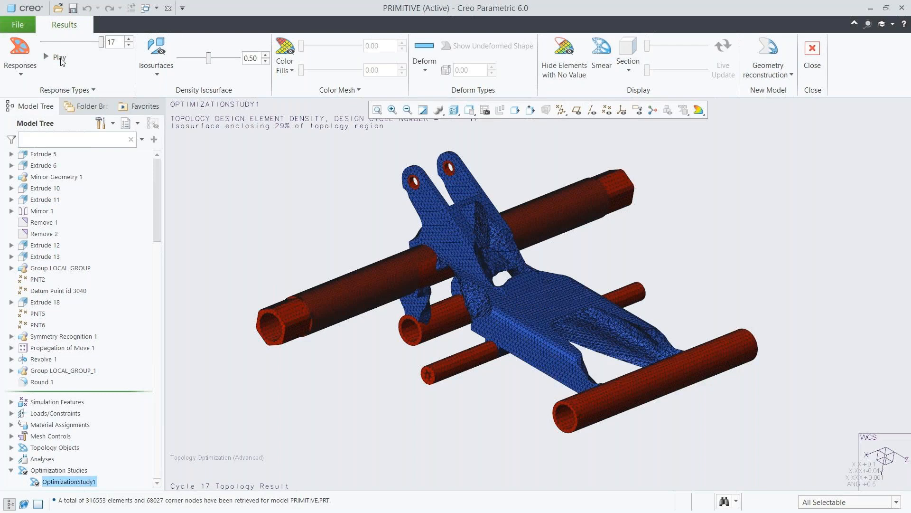
# Step: Switch the display from Isosurface with Topology Region to plain Isosurface at density 0.50
pyautogui.click(156, 59)
pyautogui.click(171, 112)
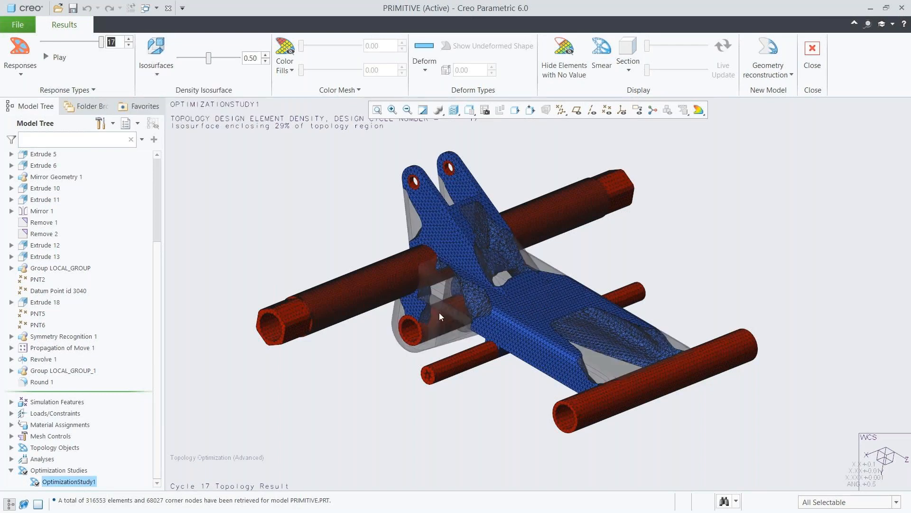
pyautogui.click(158, 75)
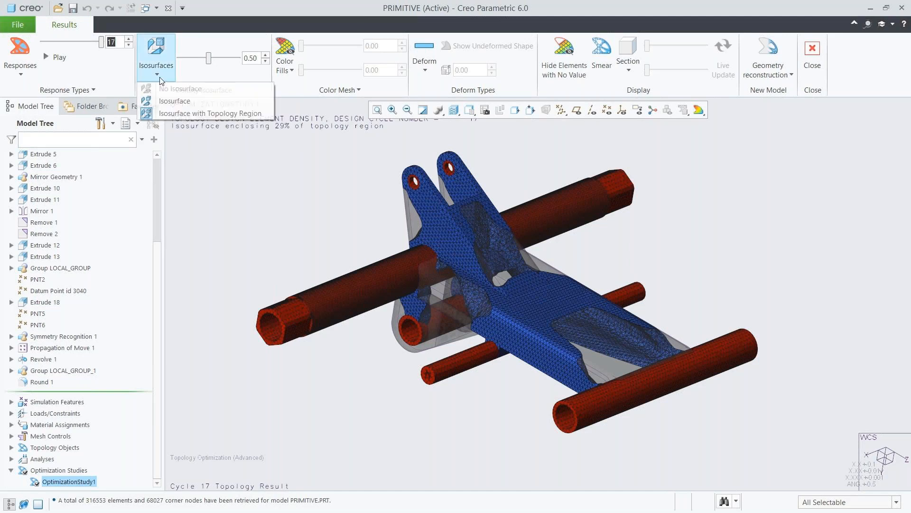
pyautogui.click(167, 99)
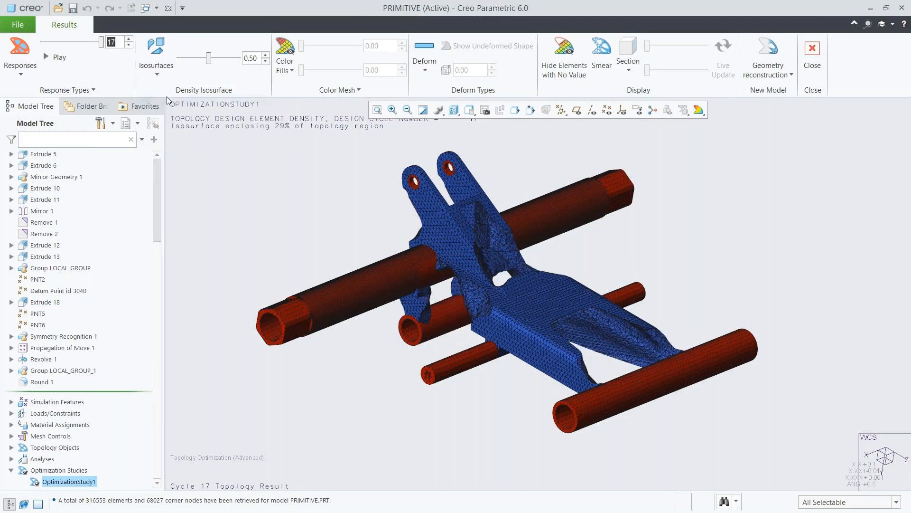
# Step: Show von Mises element stress results on the cycle 17 isosurface
pyautogui.click(21, 75)
pyautogui.click(35, 113)
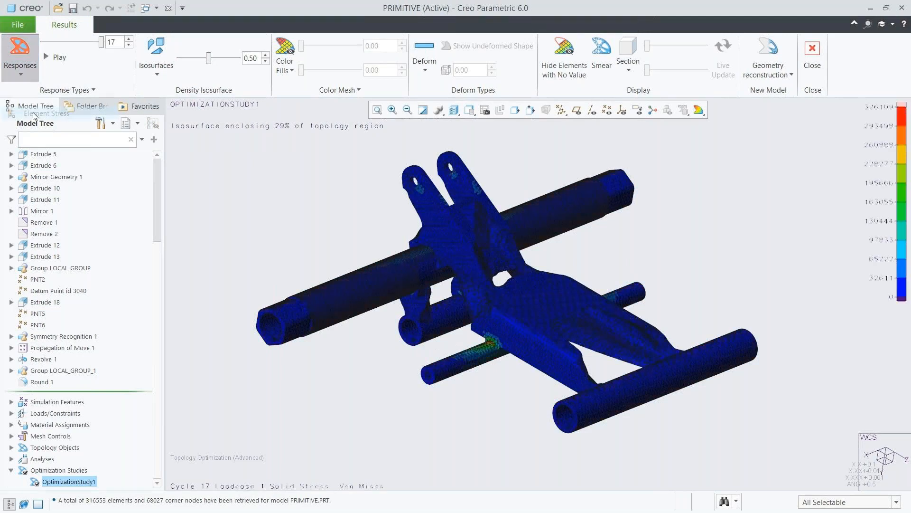
pyautogui.moveTo(444, 300)
pyautogui.mouseDown(button='middle')
pyautogui.moveTo(487, 335)
pyautogui.moveTo(519, 323)
pyautogui.mouseUp(button='middle')
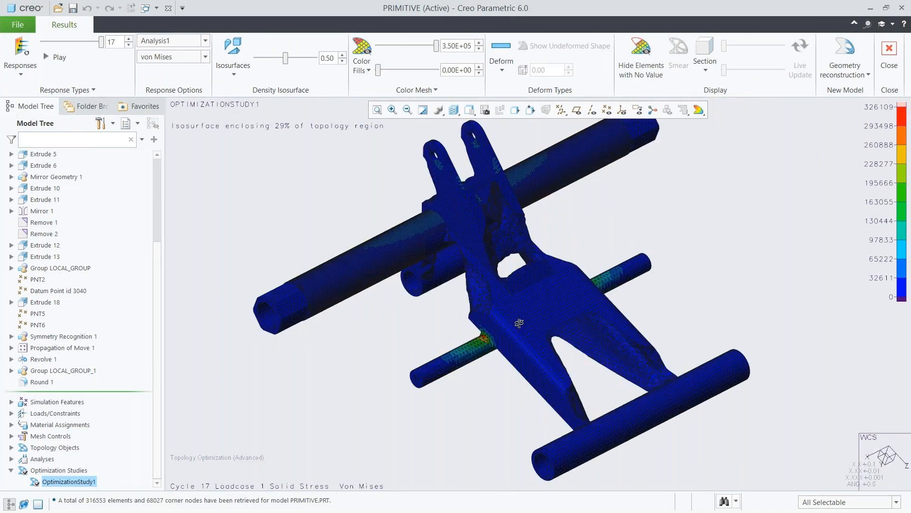
pyautogui.scroll(5, 488, 345)
pyautogui.scroll(-5, 488, 346)
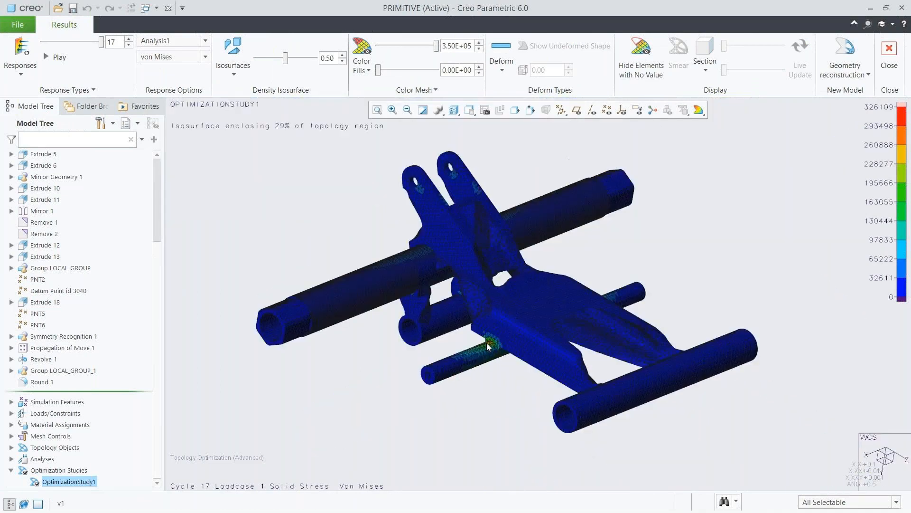
# Step: Preview static deformation over the undeformed shape, scale lowered to 30.09, then turn deformation off
pyautogui.click(500, 70)
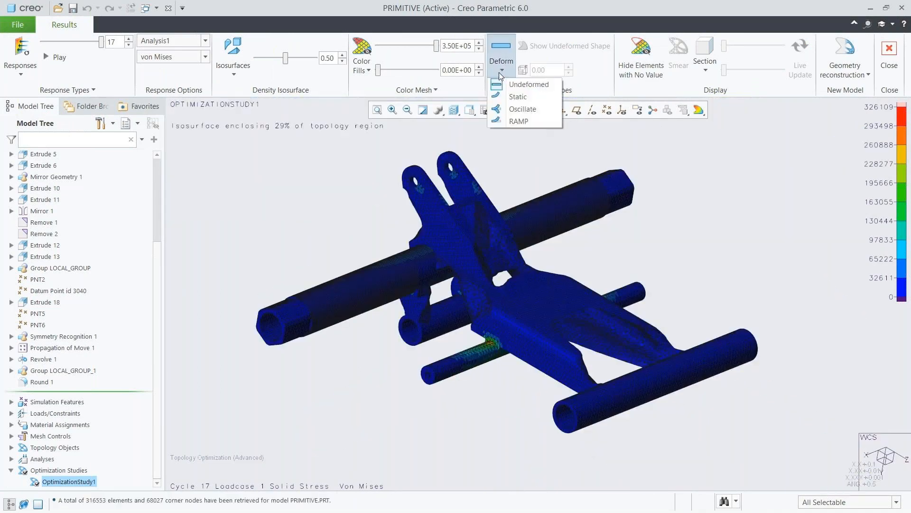
pyautogui.click(517, 97)
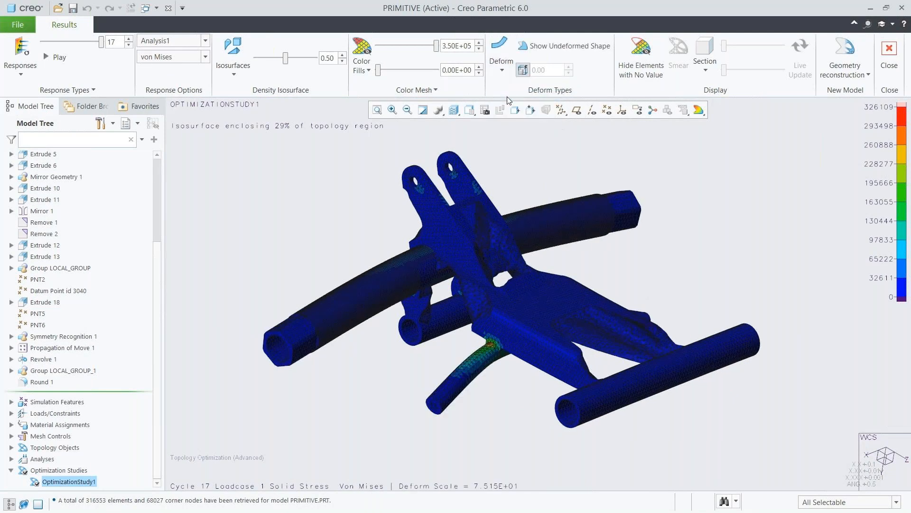
pyautogui.click(561, 49)
pyautogui.click(524, 70)
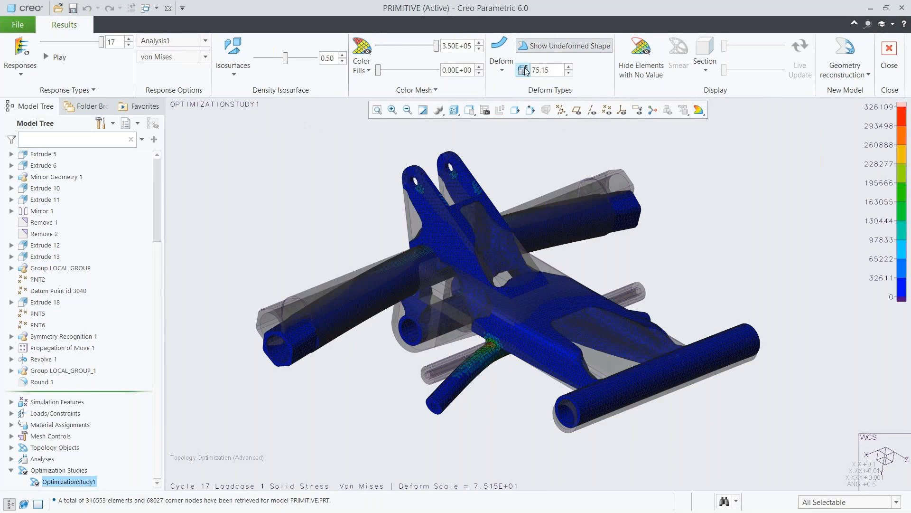
pyautogui.click(569, 73)
pyautogui.click(568, 73)
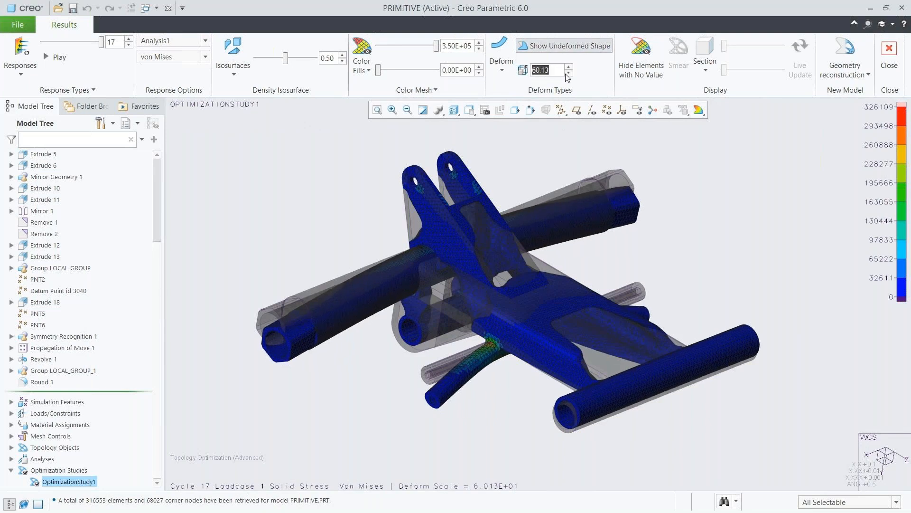
pyautogui.click(569, 73)
pyautogui.click(569, 73)
pyautogui.click(568, 73)
pyautogui.click(568, 74)
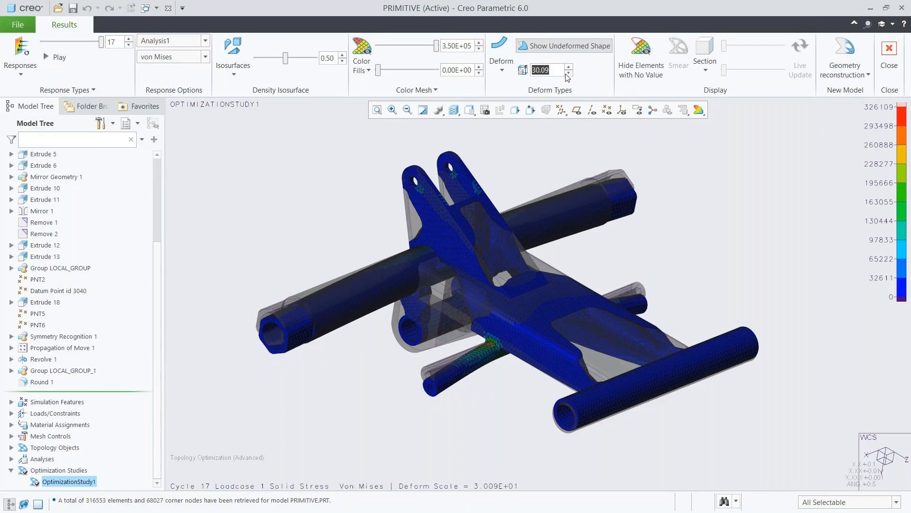
pyautogui.click(505, 73)
pyautogui.click(869, 75)
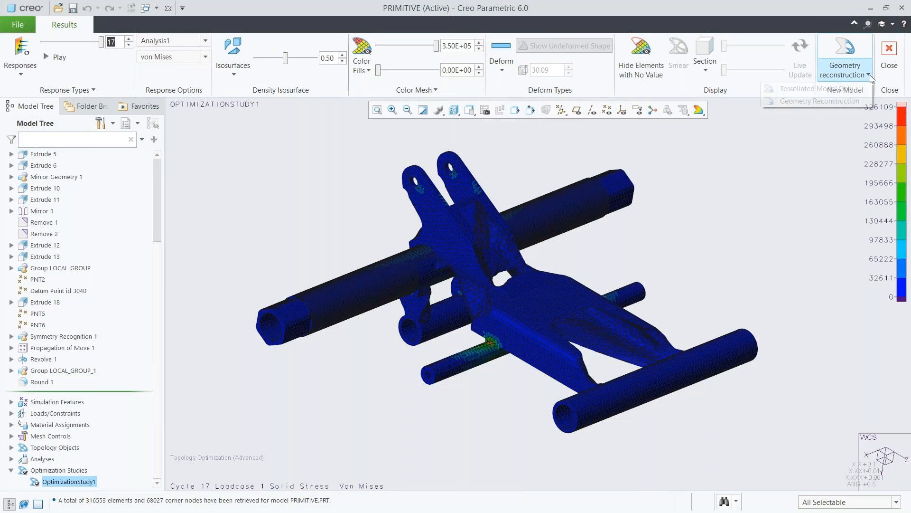
# Step: Reconstruct the result as new part PRIMITIVE_OPTIMIZED001 at a higher subdivided resolution level
pyautogui.click(857, 102)
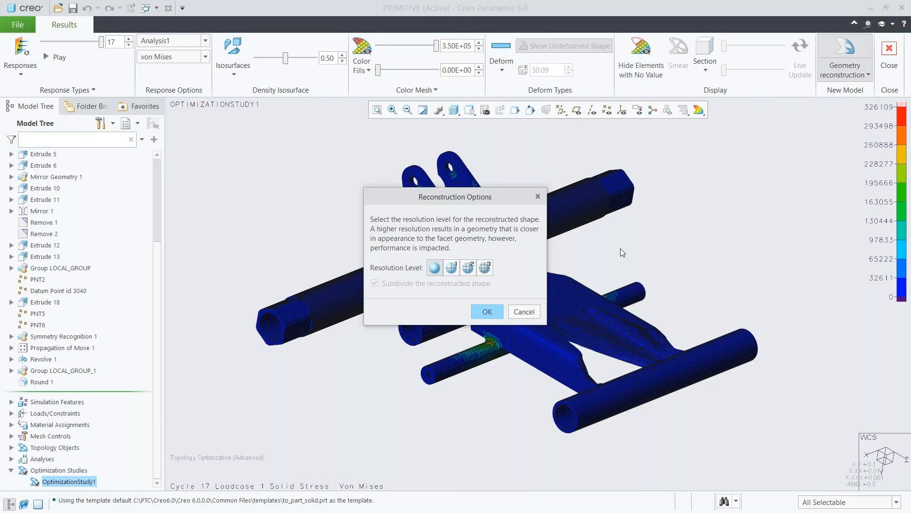
pyautogui.click(486, 268)
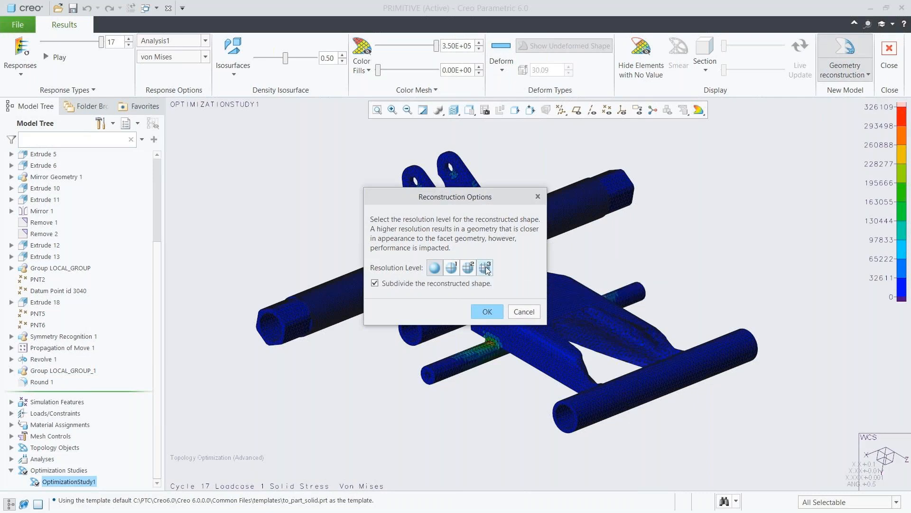
pyautogui.click(485, 313)
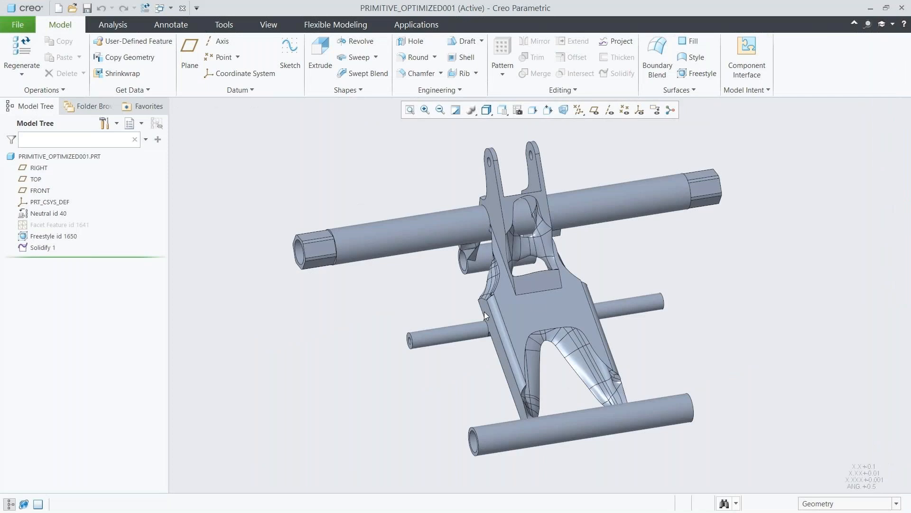
# Step: Redefine Facet Feature id 1641, refining Facet Geometry 1643 with 4X Subdivision, and regenerate
pyautogui.moveTo(539, 303)
pyautogui.mouseDown(button='middle')
pyautogui.moveTo(514, 327)
pyautogui.moveTo(591, 214)
pyautogui.moveTo(541, 307)
pyautogui.mouseUp(button='middle')
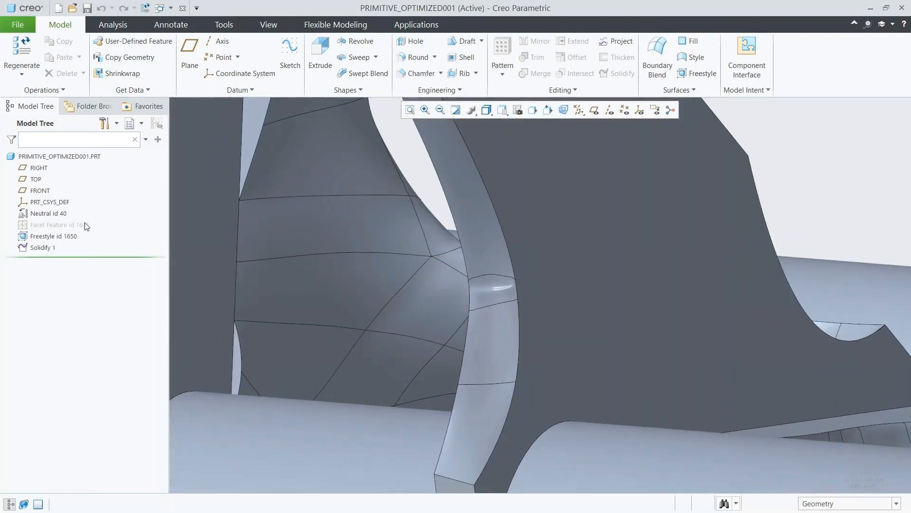
pyautogui.click(85, 224)
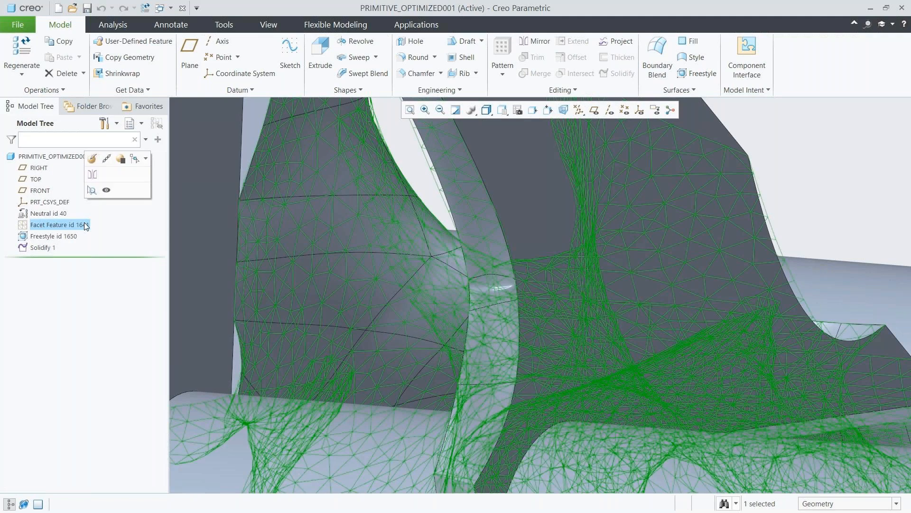
pyautogui.click(94, 160)
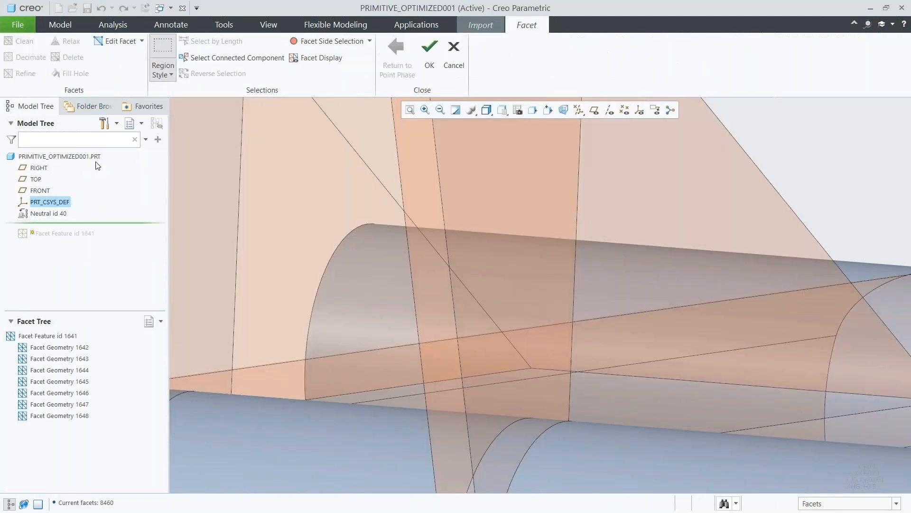
pyautogui.click(69, 359)
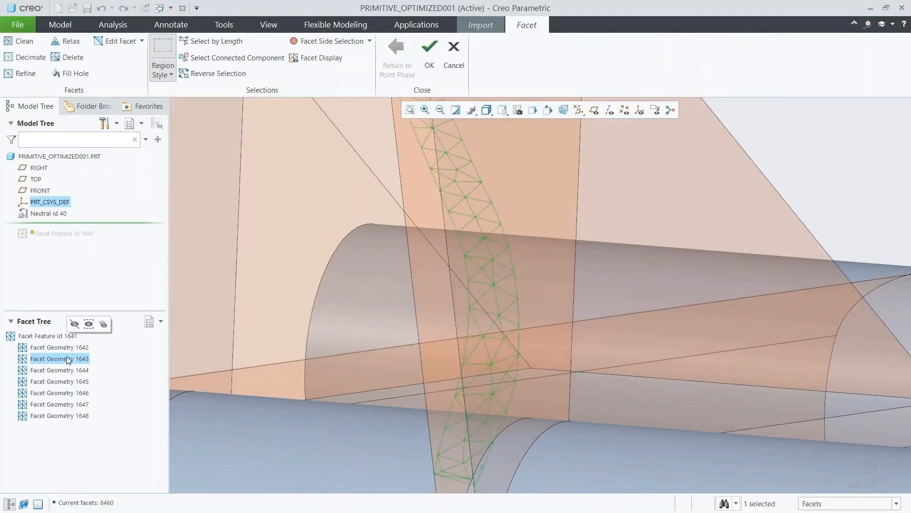
pyautogui.click(31, 74)
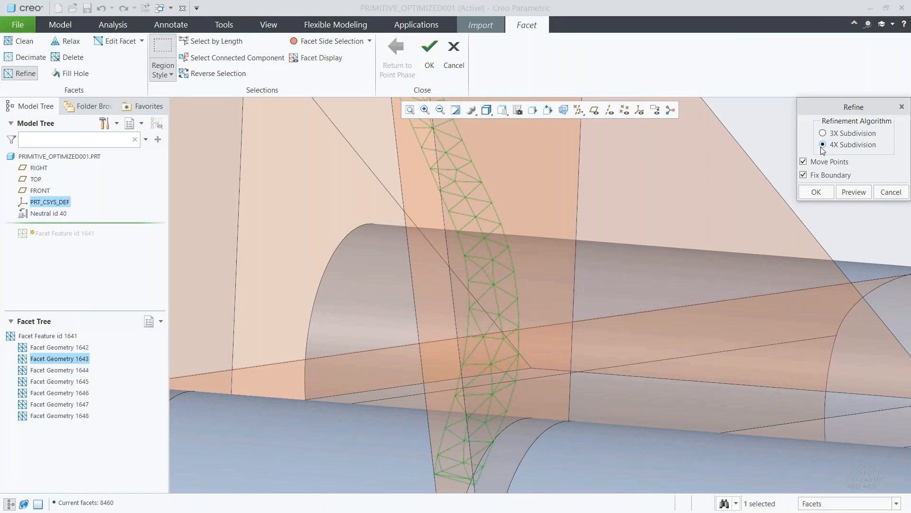
pyautogui.click(851, 192)
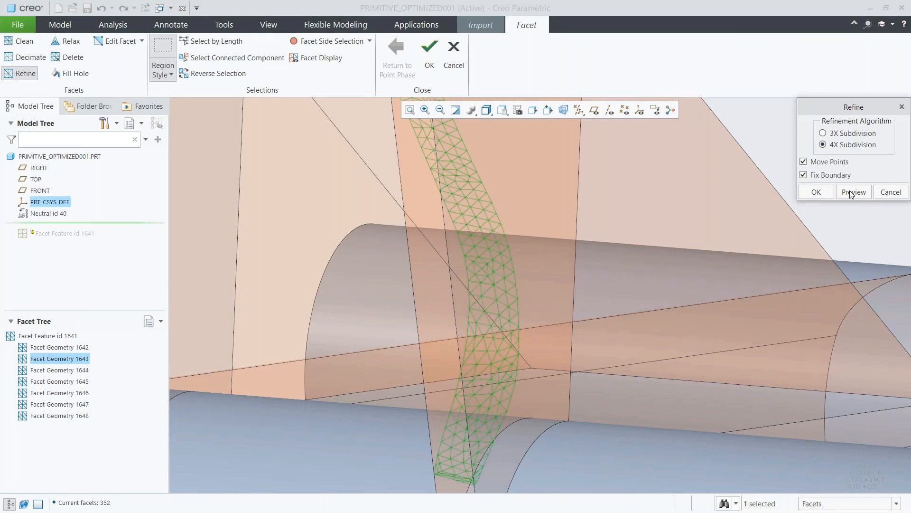
pyautogui.click(817, 193)
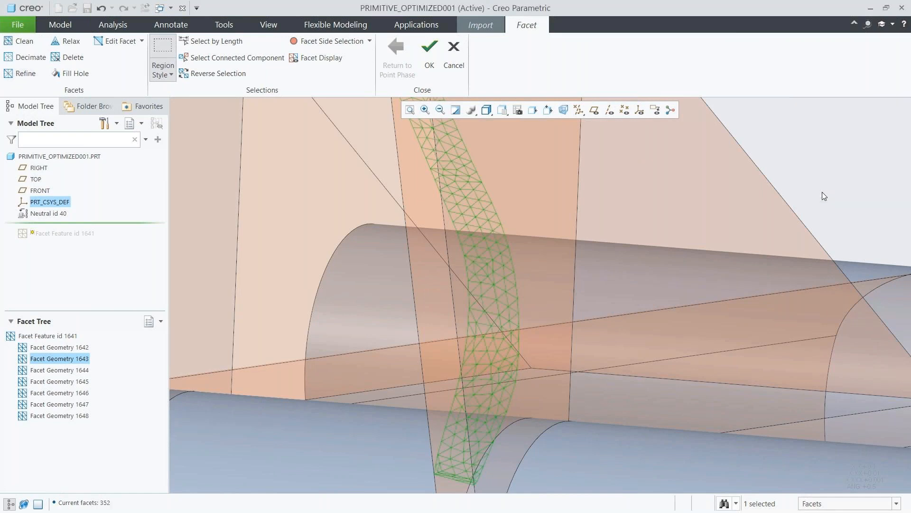
pyautogui.click(429, 57)
pyautogui.click(419, 64)
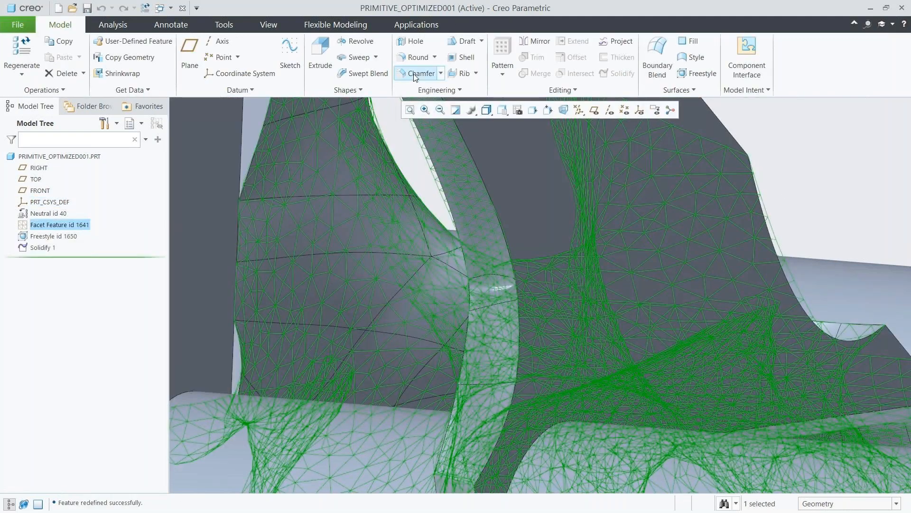
pyautogui.click(399, 126)
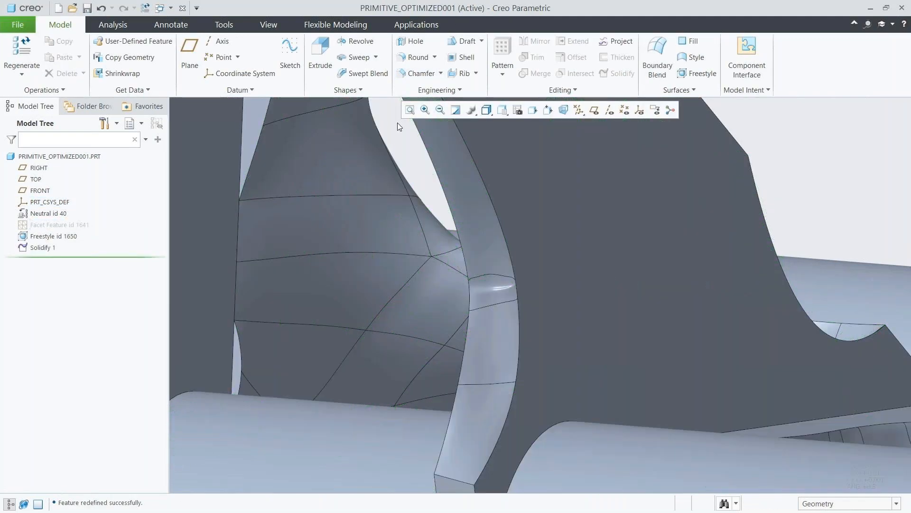
# Step: In Freestyle id 1650, reconstruct PRIMITIVE_2 from its facets at a finer resolution level
pyautogui.click(62, 236)
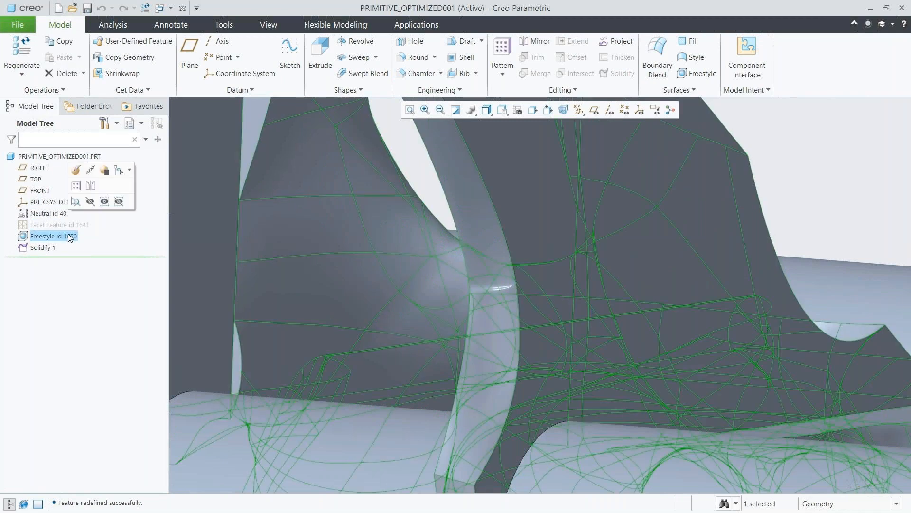
pyautogui.click(78, 172)
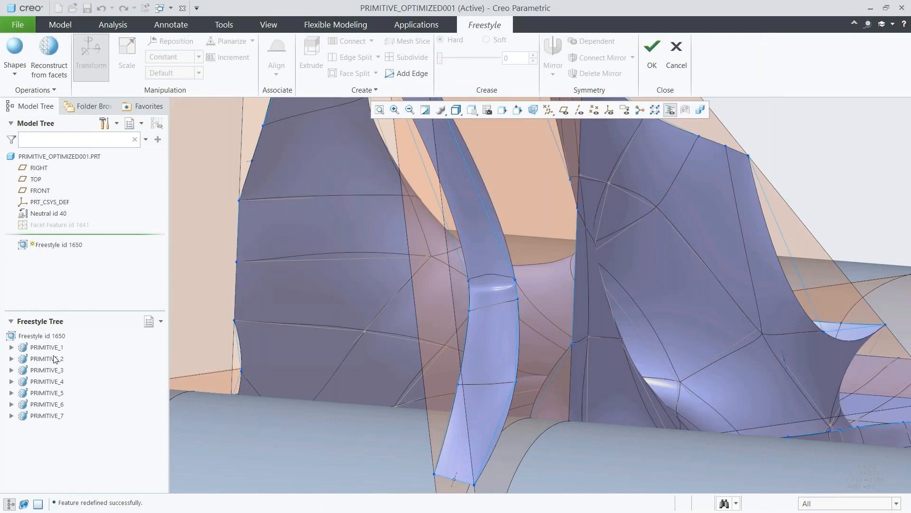
pyautogui.click(55, 359)
pyautogui.rightClick(55, 359)
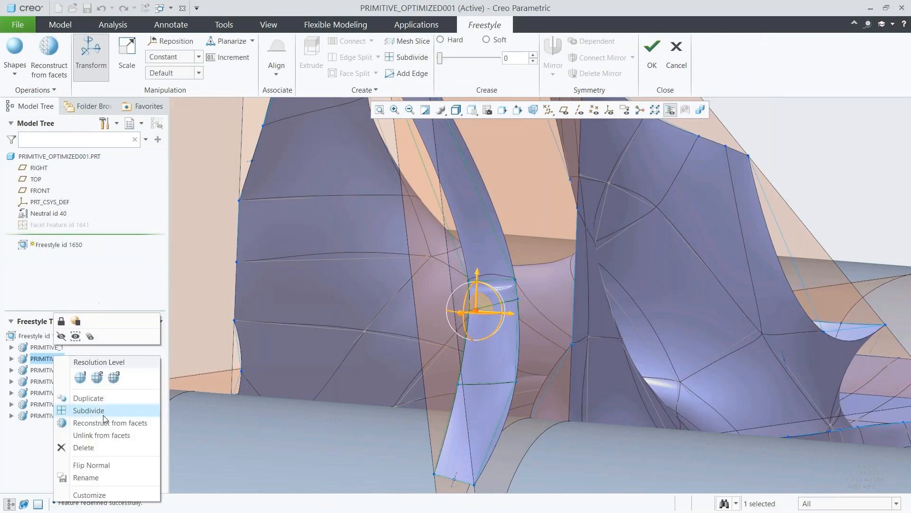
pyautogui.click(105, 422)
pyautogui.click(467, 267)
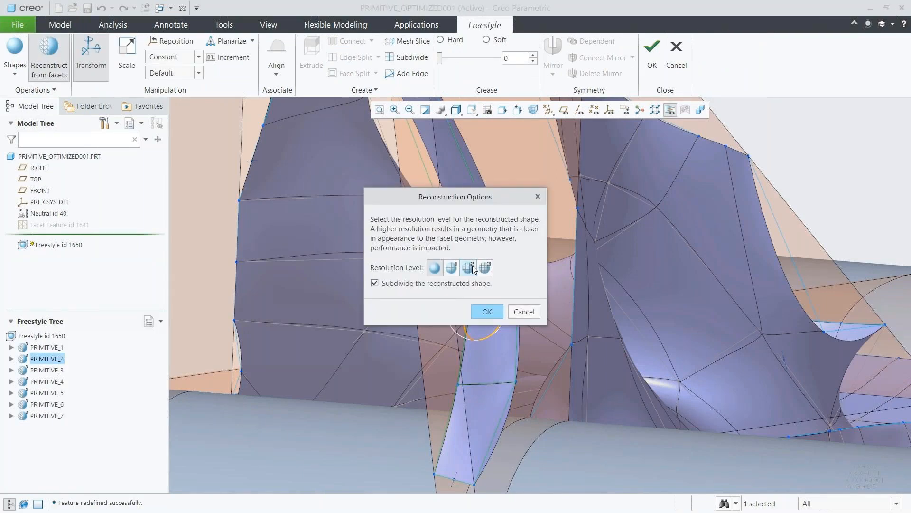
pyautogui.click(487, 312)
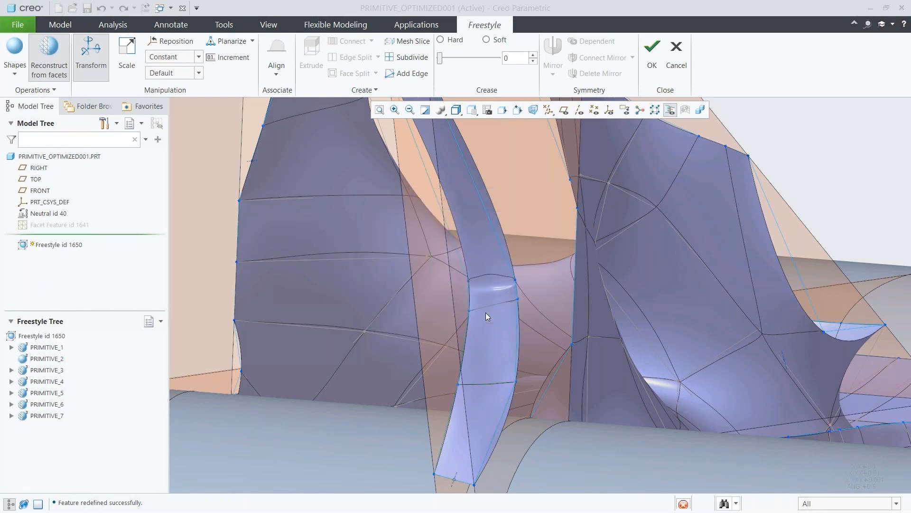
# Step: Deselect the primitive, confirm the Freestyle feature, and clear the selection
pyautogui.click(829, 168)
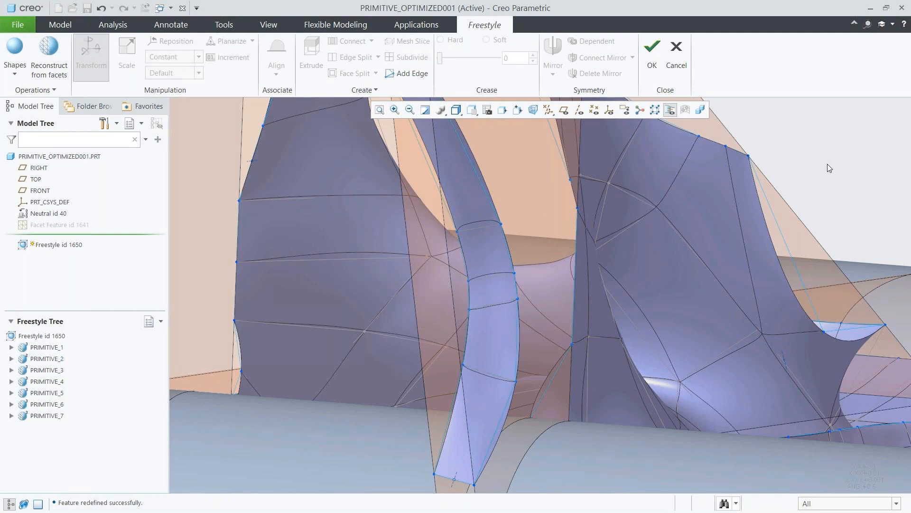
pyautogui.click(652, 57)
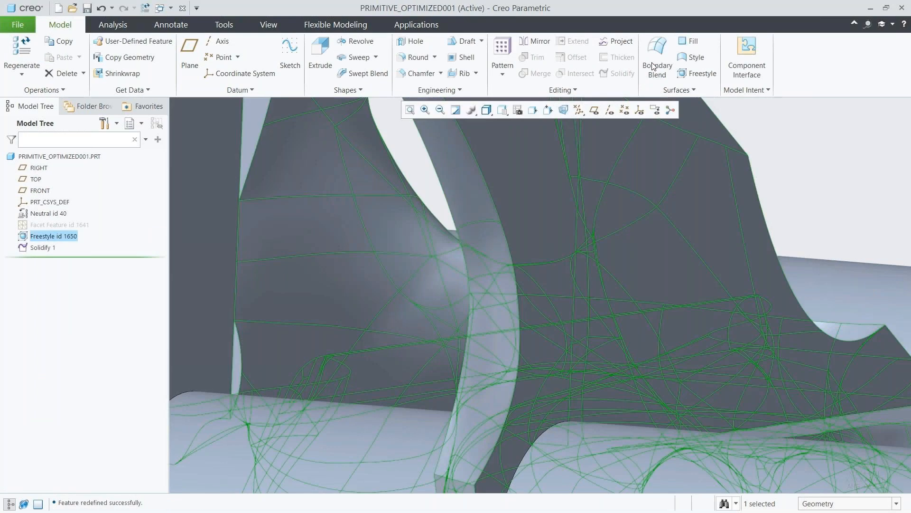
pyautogui.click(748, 134)
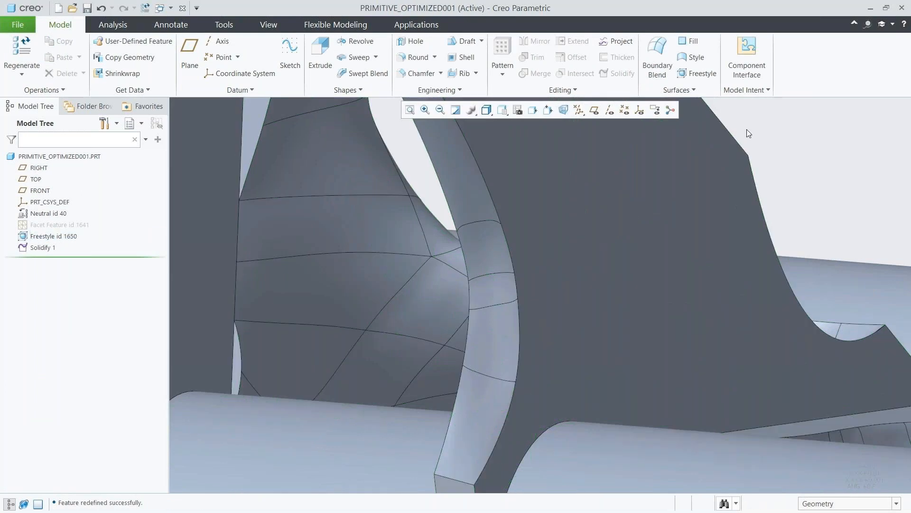
# Step: Refit the view and place a Standard Plane spatial target 74.40 below the swing arm
pyautogui.hotkey('ctrl', 'd')
pyautogui.click(224, 25)
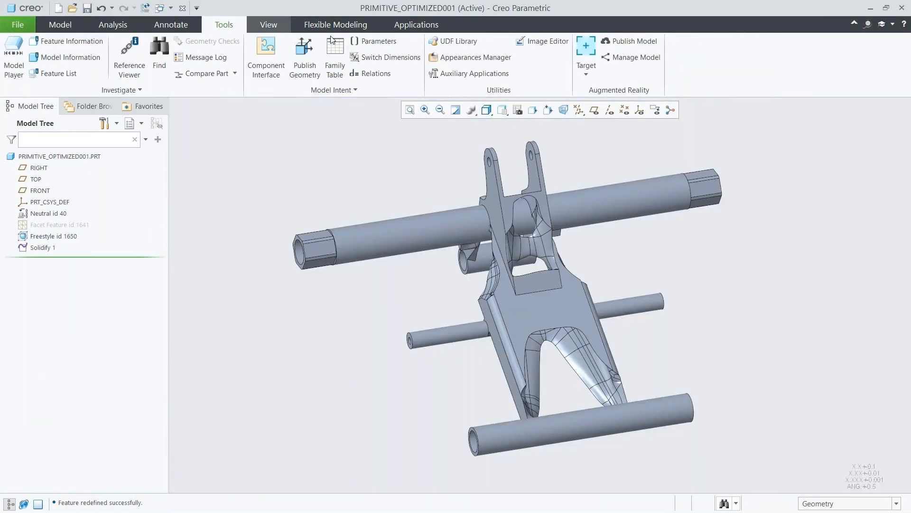
pyautogui.click(586, 44)
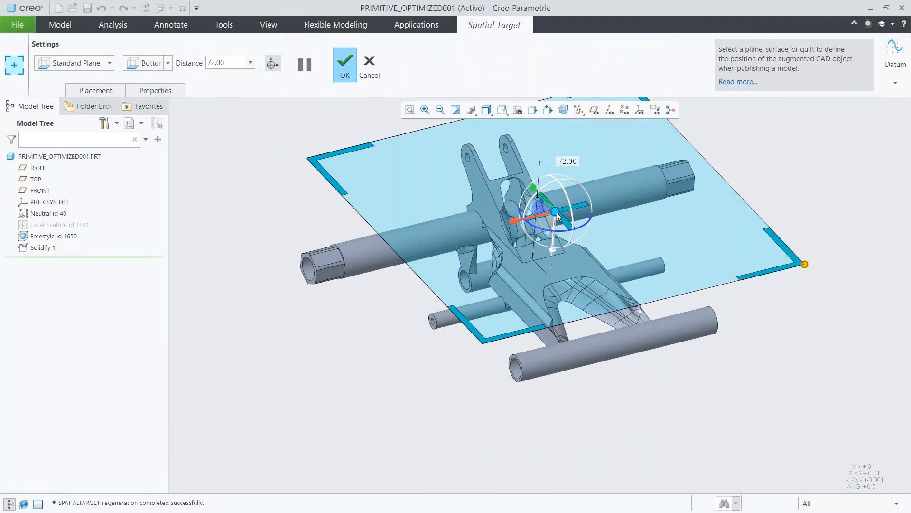
pyautogui.moveTo(557, 216); pyautogui.dragTo(514, 350)
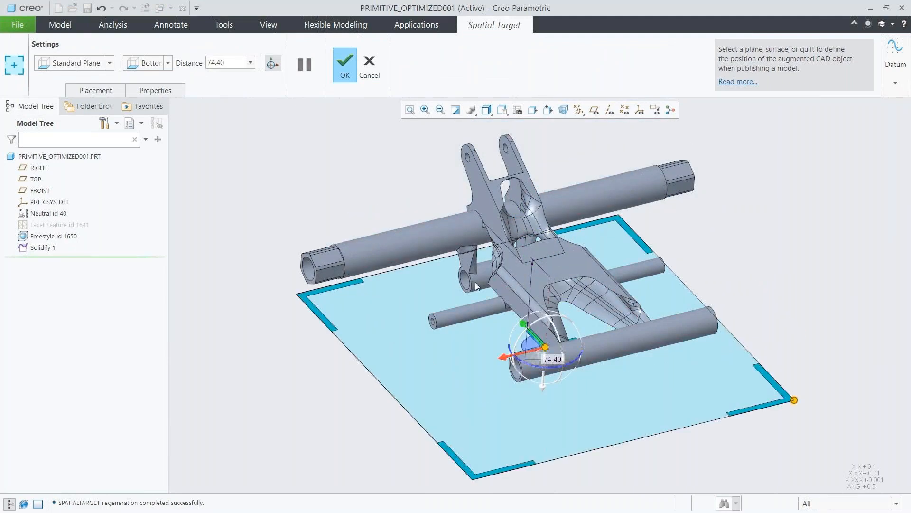
pyautogui.click(345, 61)
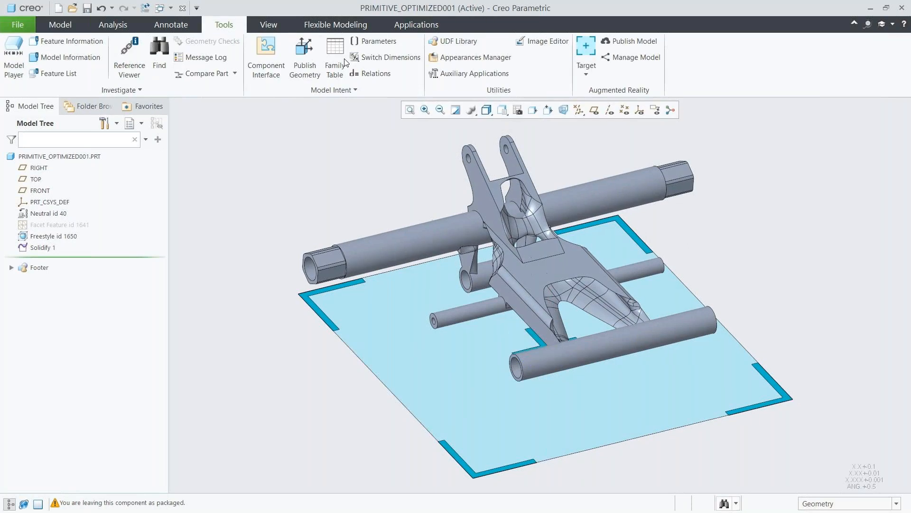
# Step: Start Publish Model and log in with the account username and password
pyautogui.click(627, 41)
pyautogui.write('xiali')
pyautogui.press('Tab')
pyautogui.write('••••••••')
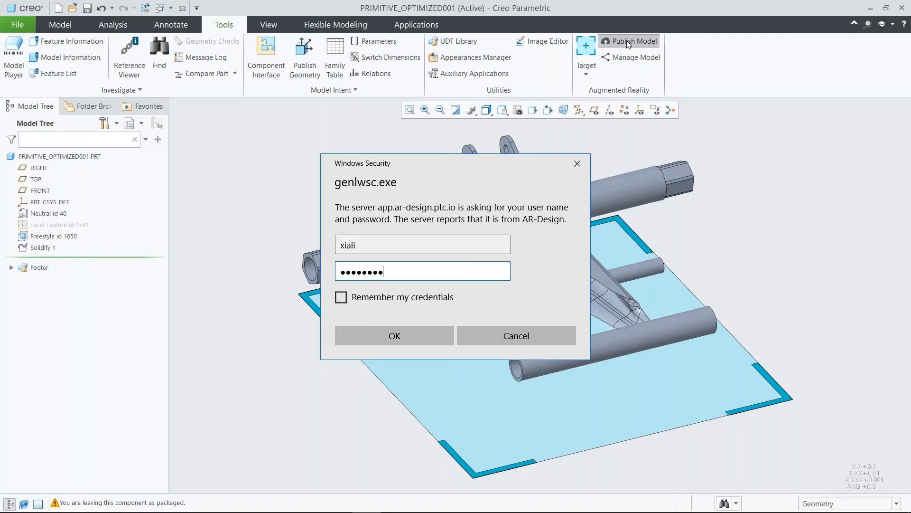
pyautogui.click(408, 338)
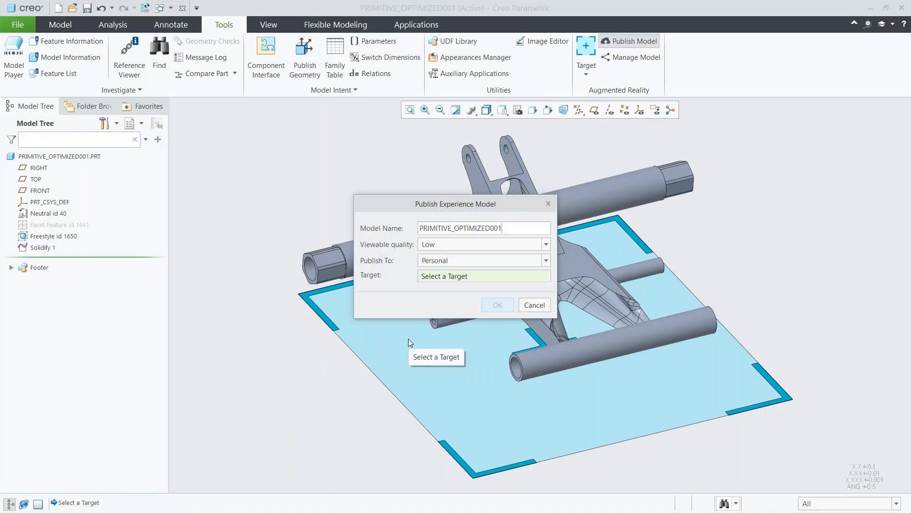
# Step: Publish PRIMITIVE_OPTIMIZED001 at High viewable quality anchored to the SpatialTarget_1 plane
pyautogui.click(460, 248)
pyautogui.click(457, 274)
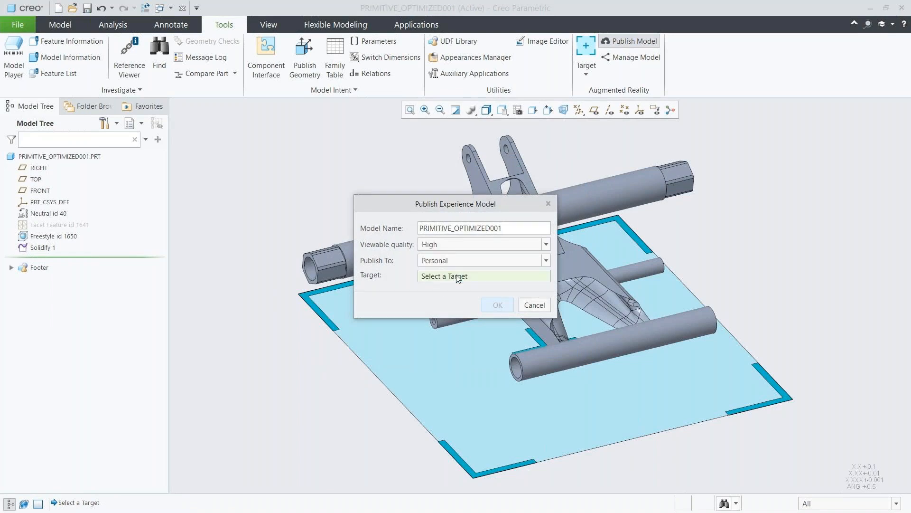
pyautogui.click(460, 360)
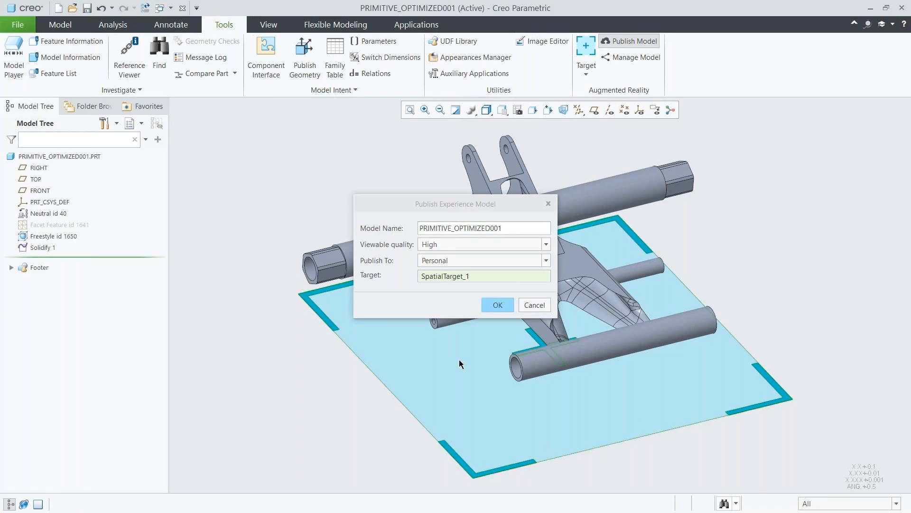
pyautogui.click(497, 305)
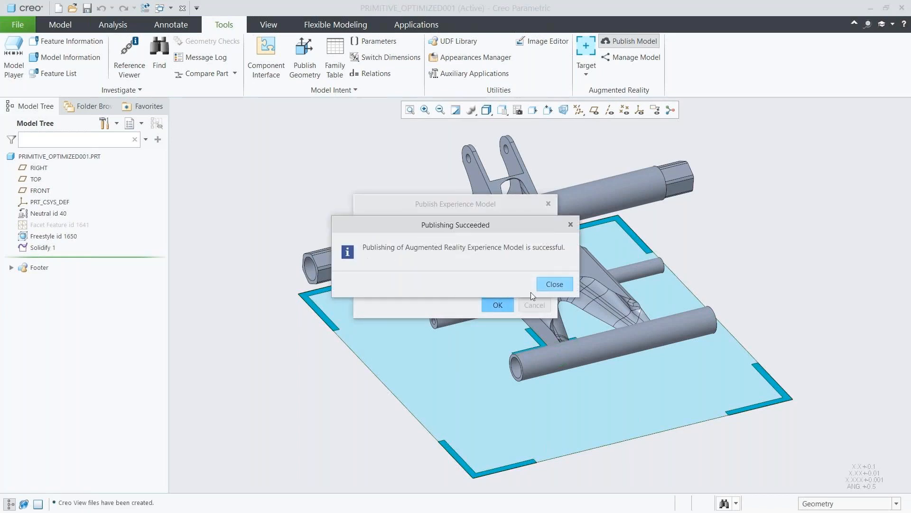
pyautogui.click(554, 283)
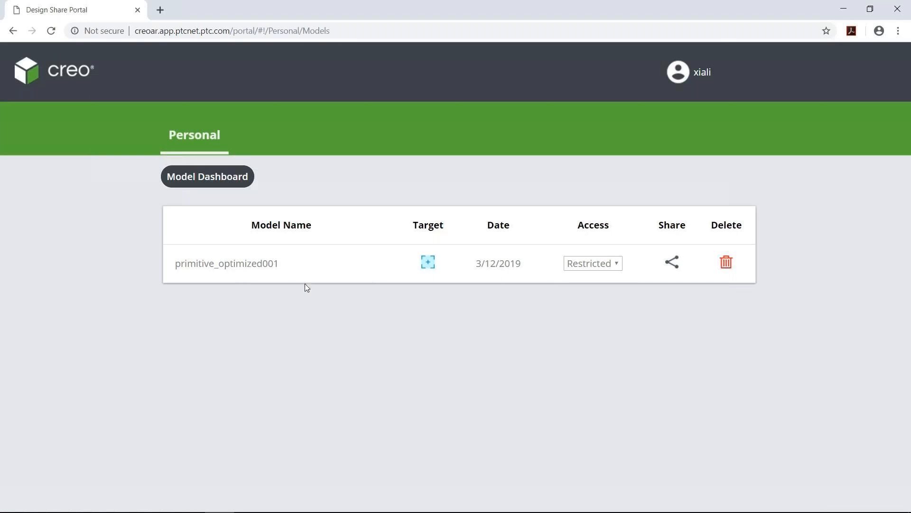
# Step: Set primitive_optimized001's access to Public and check its 3D Eyewear sharing link
pyautogui.click(616, 263)
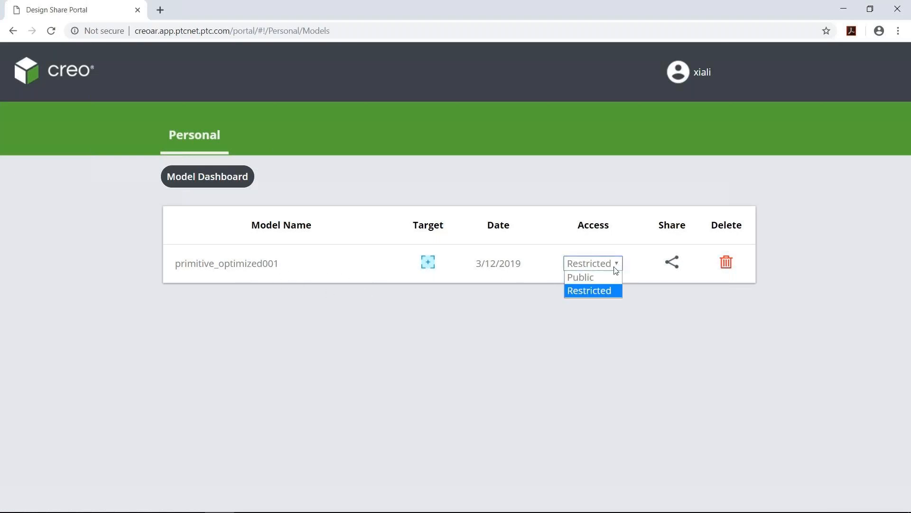
pyautogui.click(609, 277)
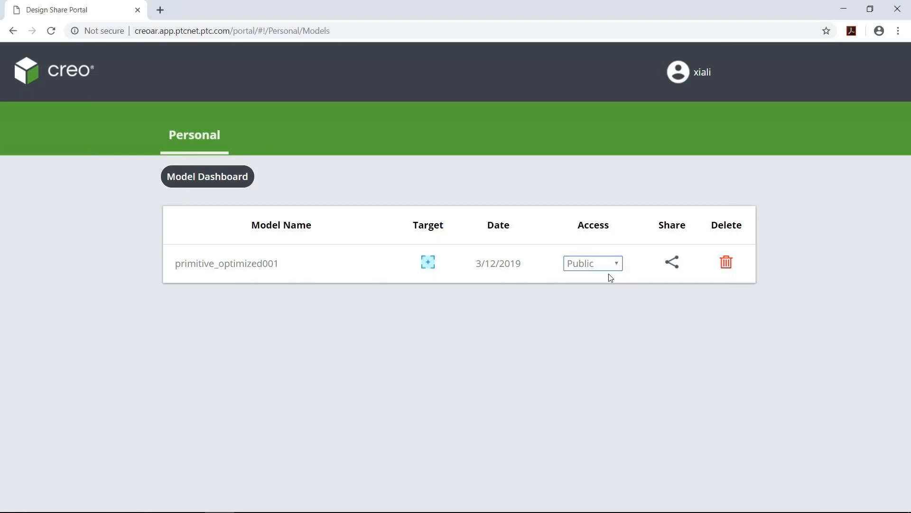
pyautogui.click(672, 263)
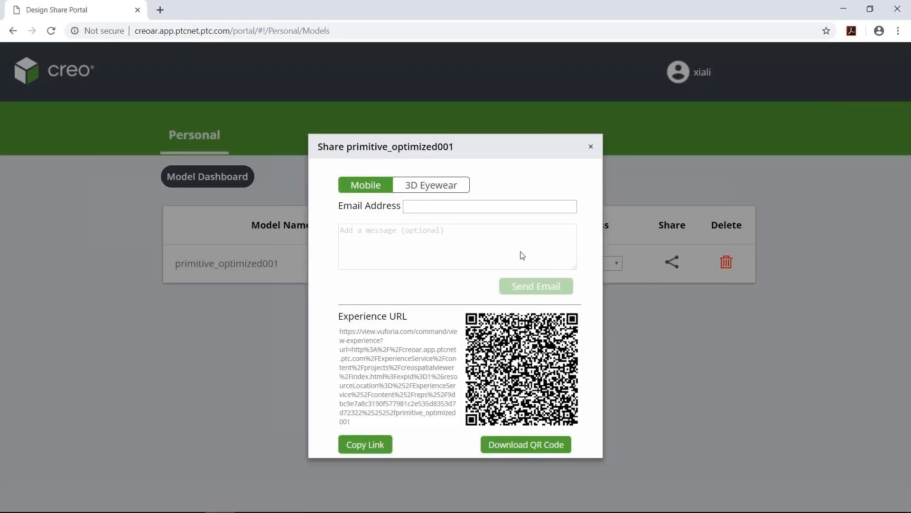
pyautogui.click(445, 187)
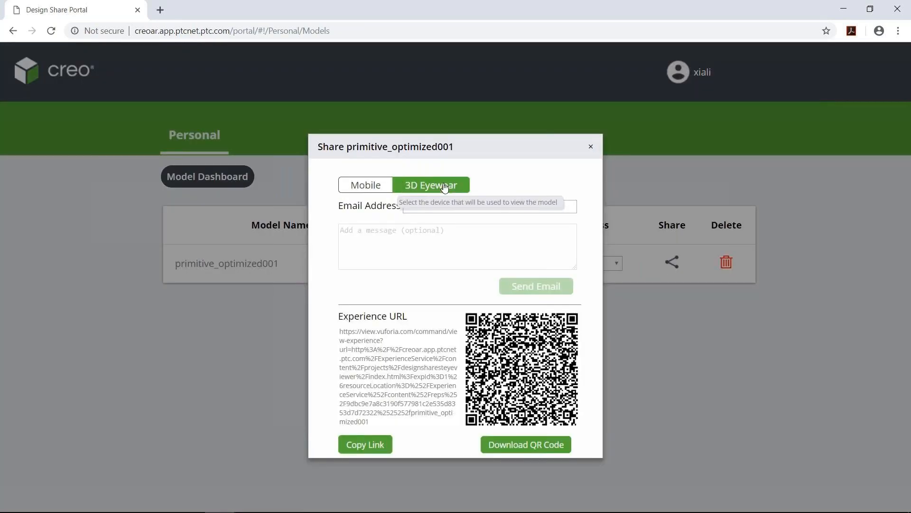
pyautogui.click(591, 147)
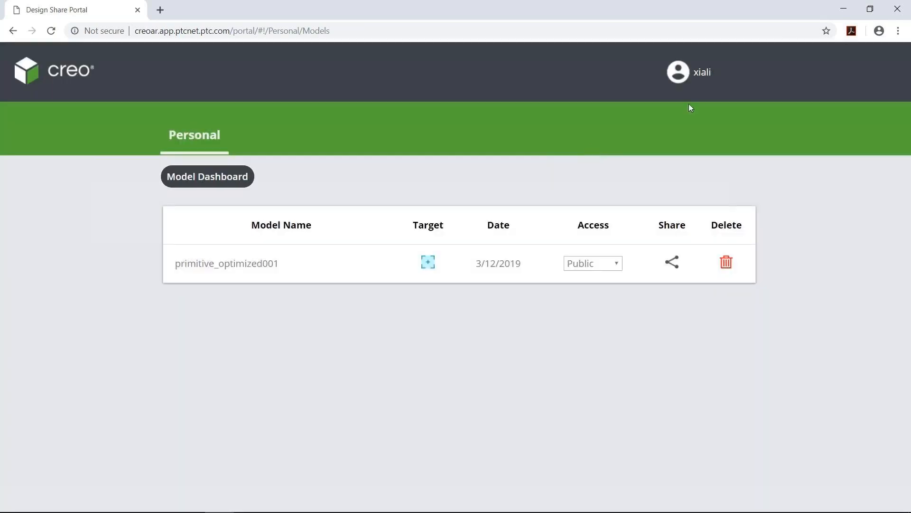
# Step: Close both model windows and erase PRIMITIVE and PRIMITIVE_OPTIMIZED001 from session
pyautogui.click(844, 9)
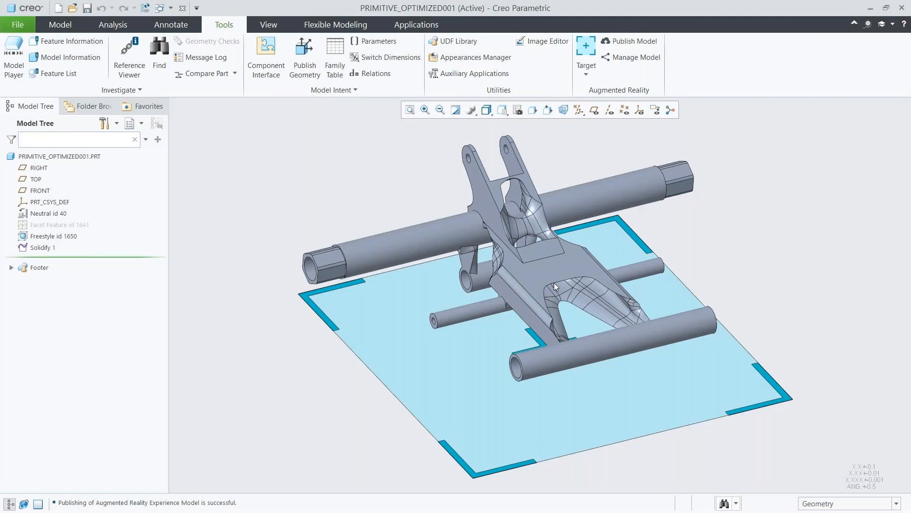
pyautogui.click(183, 8)
pyautogui.click(184, 9)
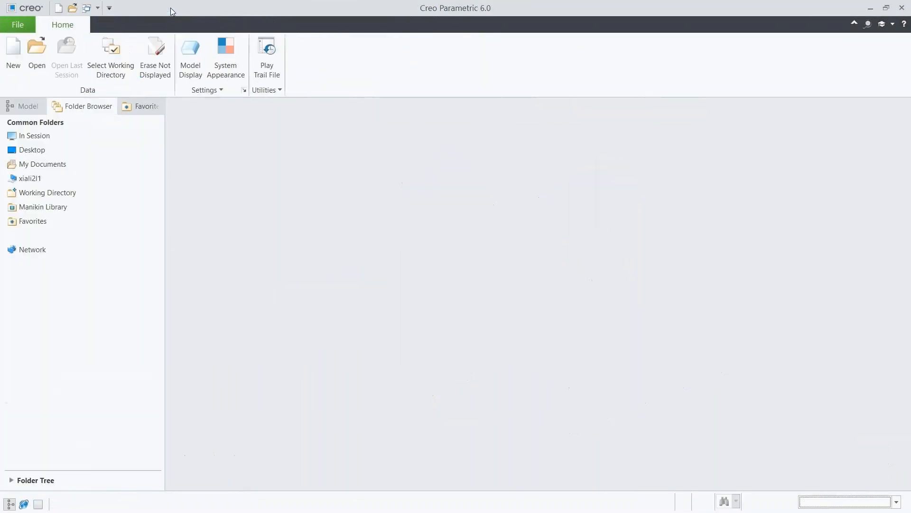
pyautogui.click(158, 58)
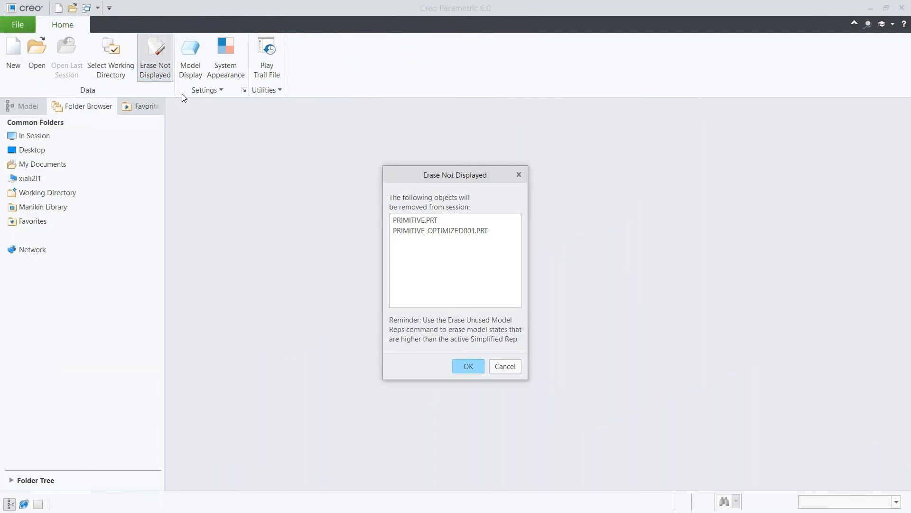
pyautogui.click(468, 366)
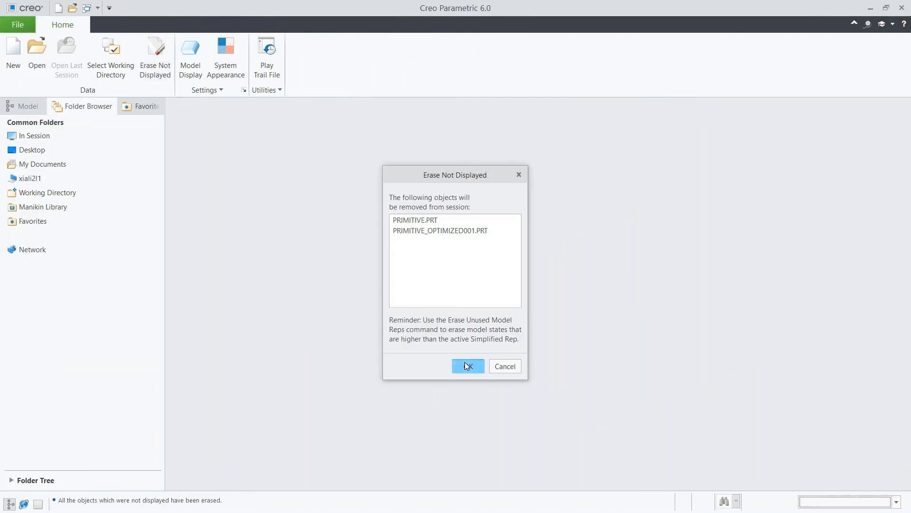
# Step: Open primitive_optimized_model.prt after searching the files for 'prim'
pyautogui.click(37, 64)
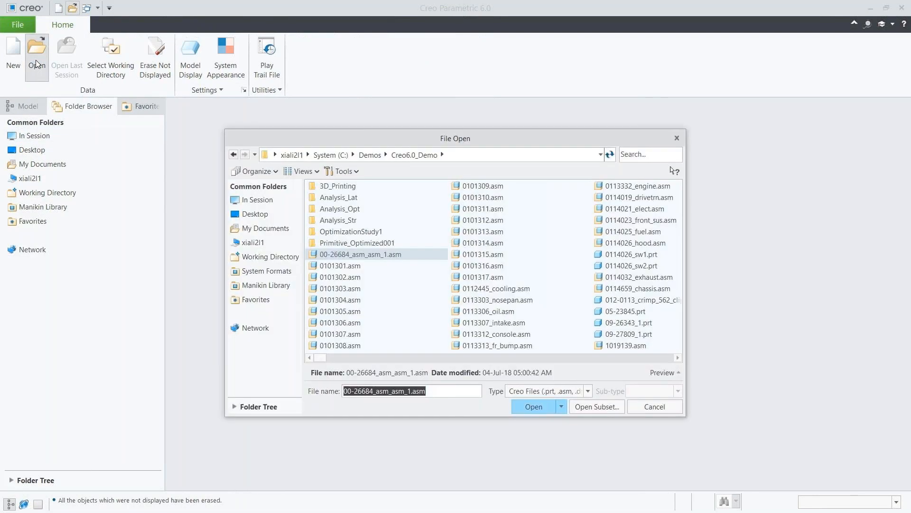
pyautogui.click(627, 156)
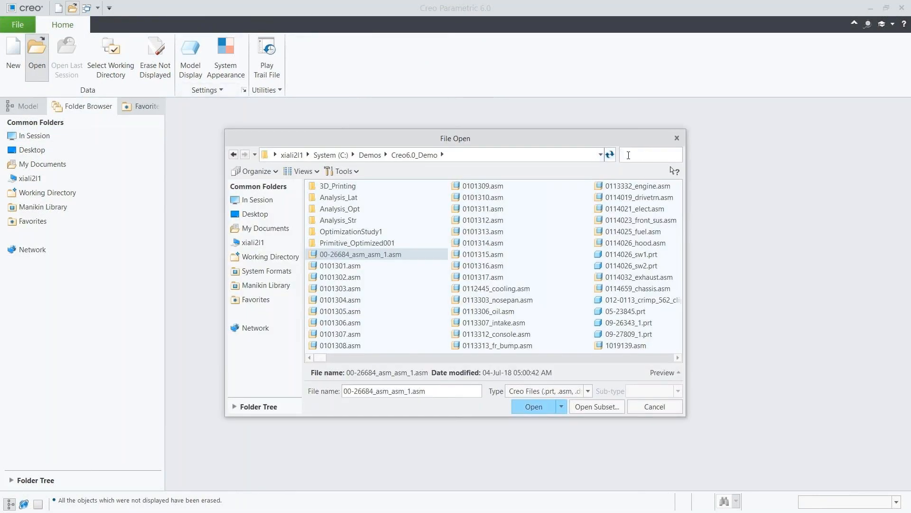
pyautogui.write('prim')
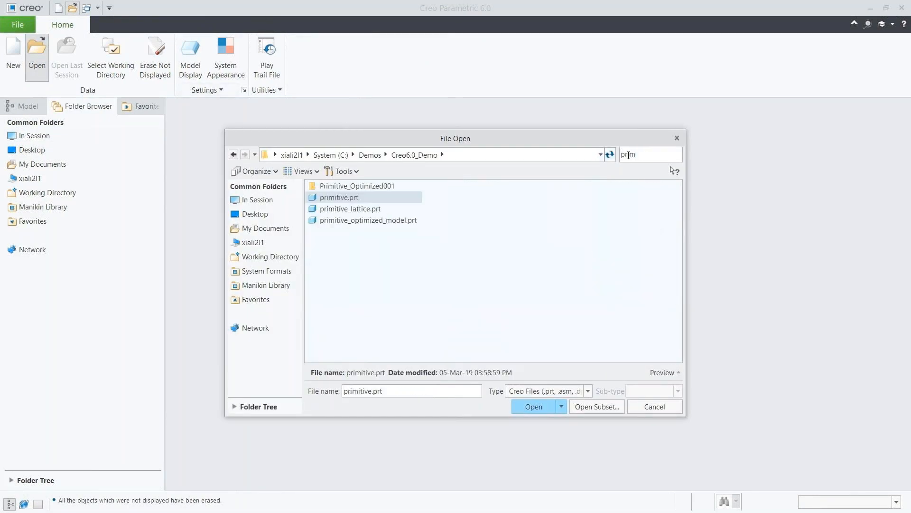
pyautogui.click(402, 222)
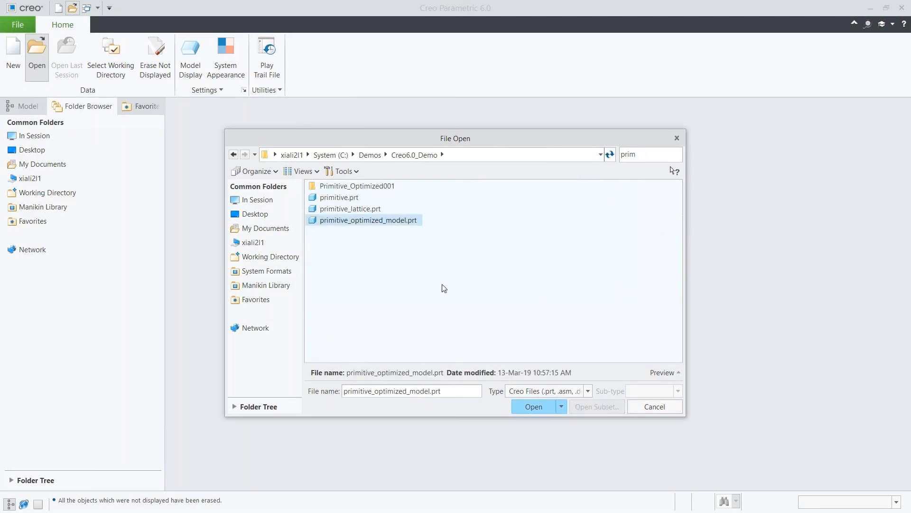
pyautogui.click(533, 406)
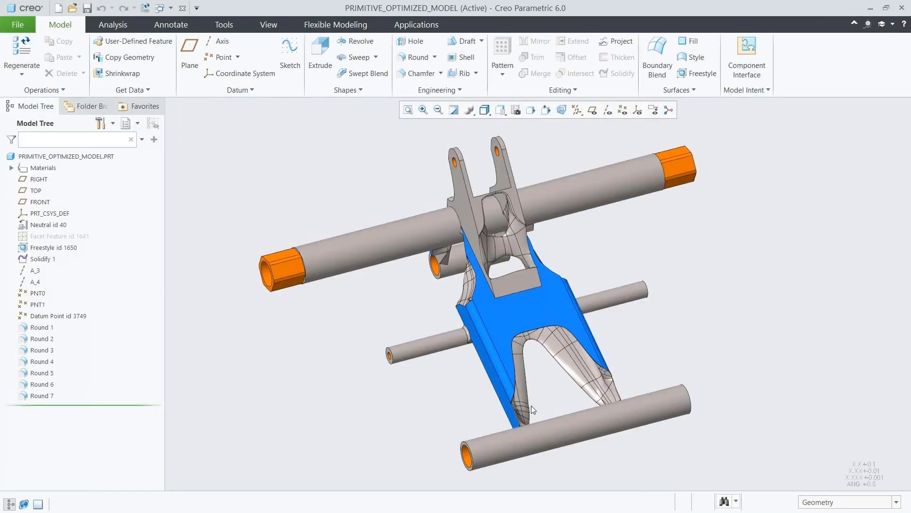
# Step: Switch to Simulate and create a new results view for Analysis_Opt
pyautogui.click(420, 24)
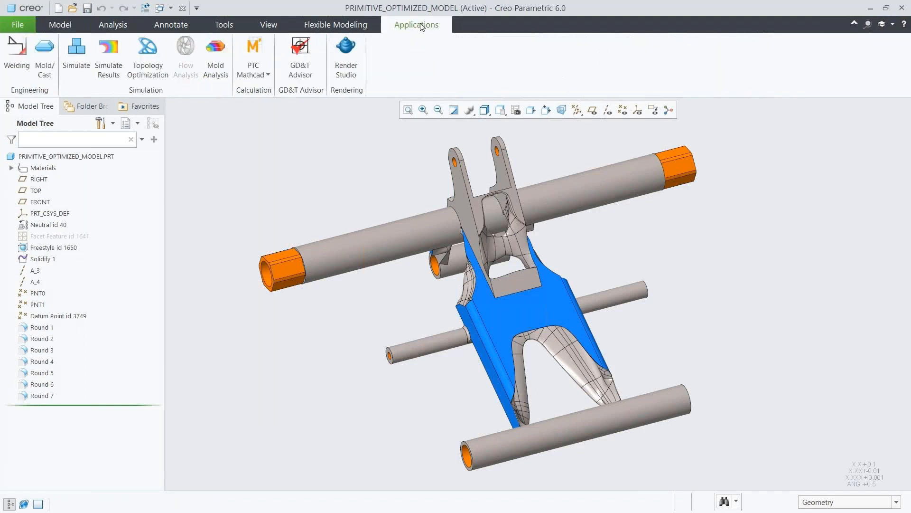
pyautogui.click(81, 56)
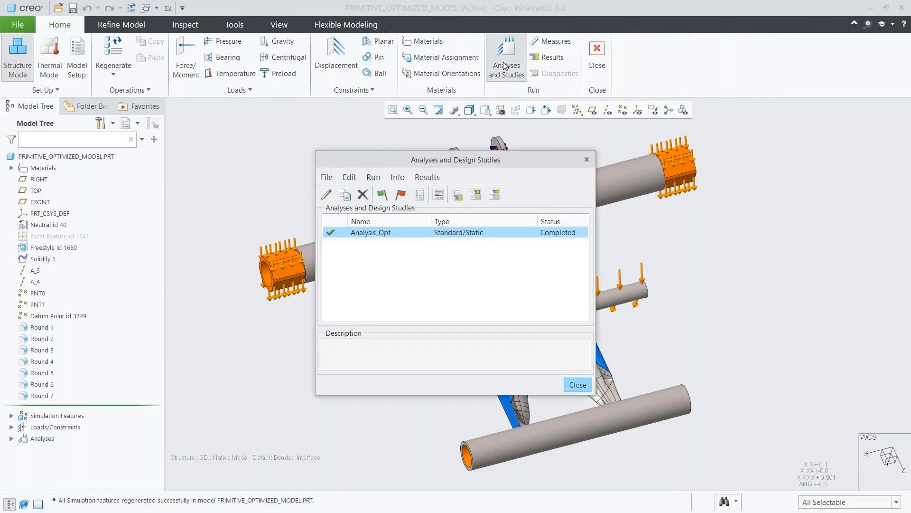
pyautogui.click(457, 194)
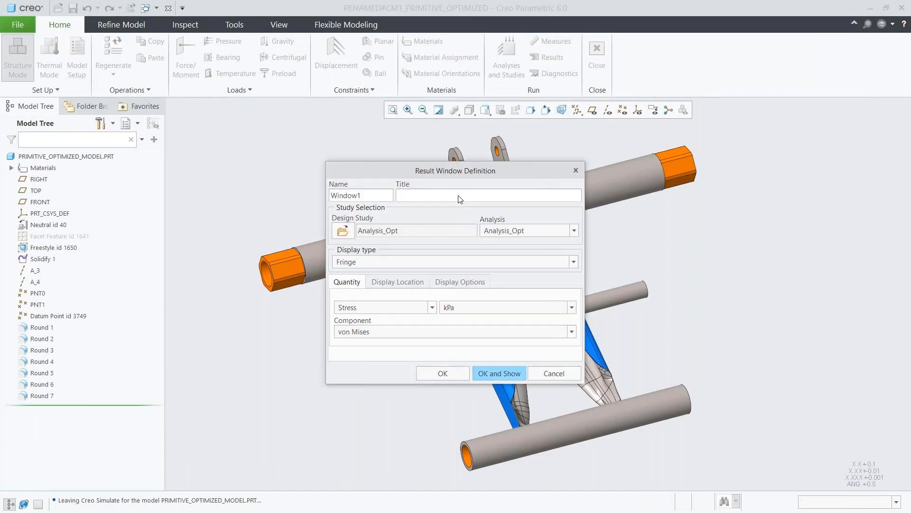
# Step: Show the von Mises stress in MPa on the deformed shape with scaling 1
pyautogui.click(467, 308)
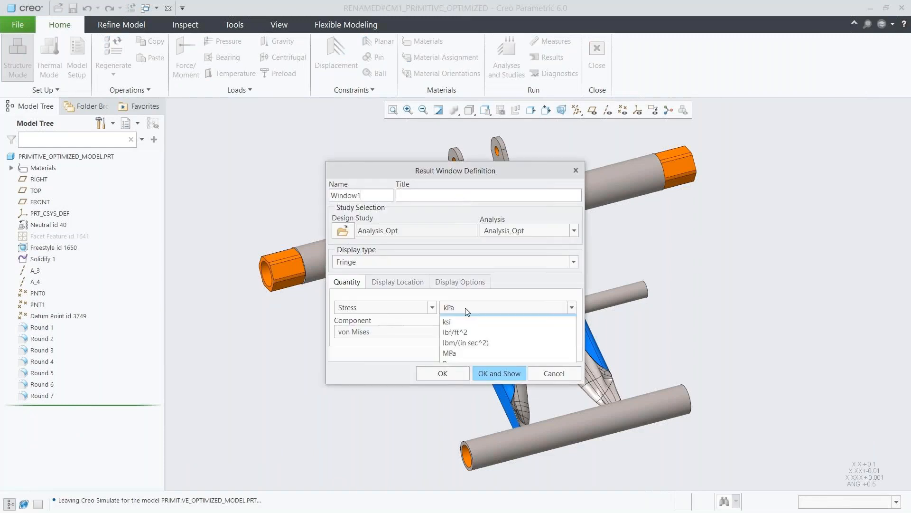
pyautogui.click(468, 350)
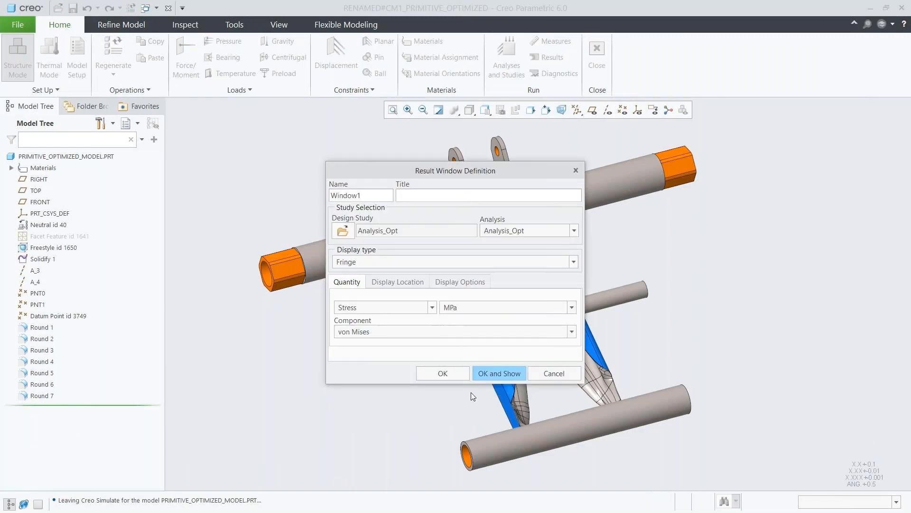
pyautogui.click(454, 283)
pyautogui.click(463, 299)
pyautogui.doubleClick(495, 334)
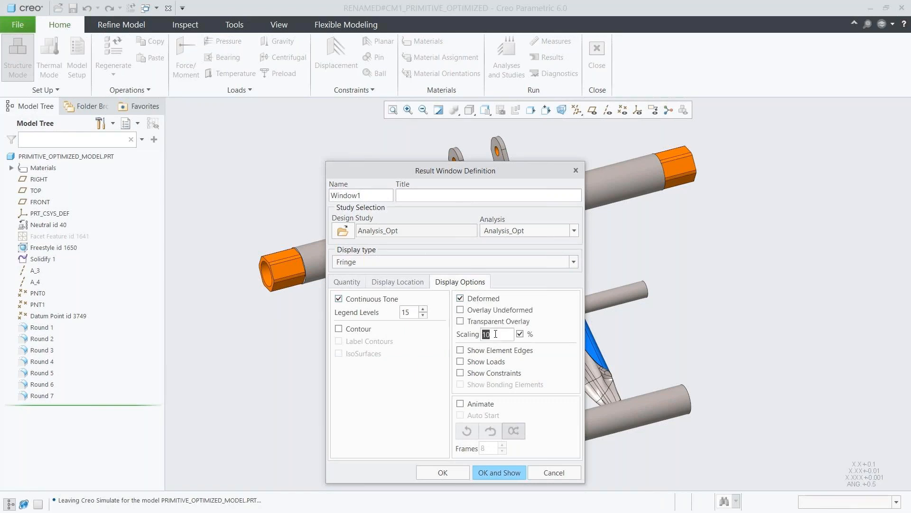
pyautogui.write('1')
# Step: Display the optimized part's von Mises stress plot and zoom in to inspect it
pyautogui.click(504, 472)
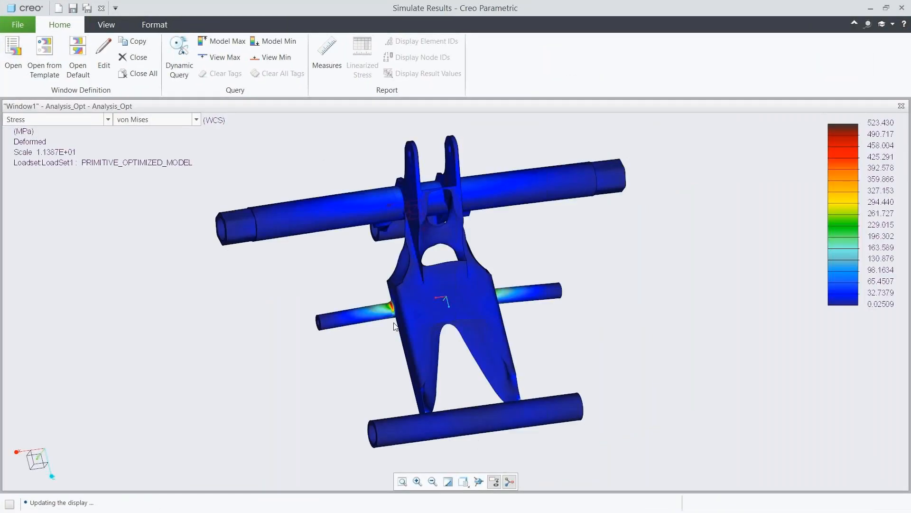
pyautogui.scroll(8, 388, 307)
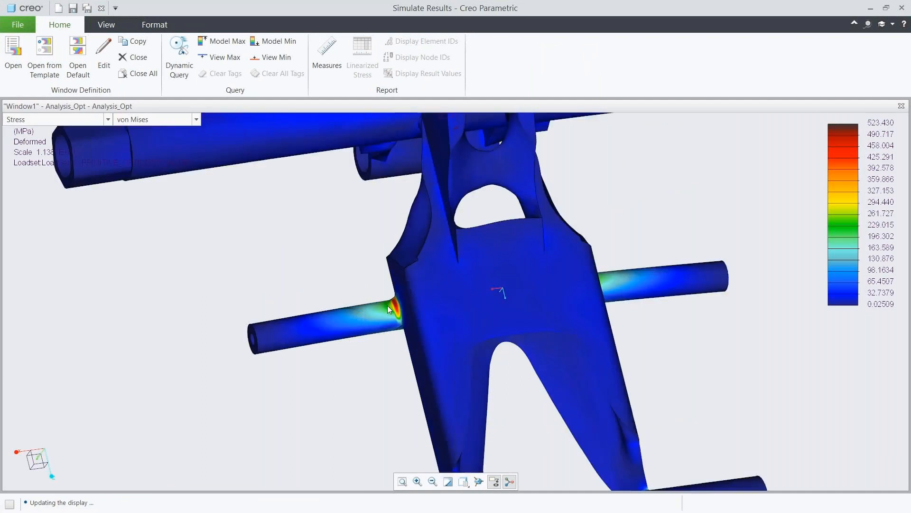
pyautogui.scroll(-4, 388, 306)
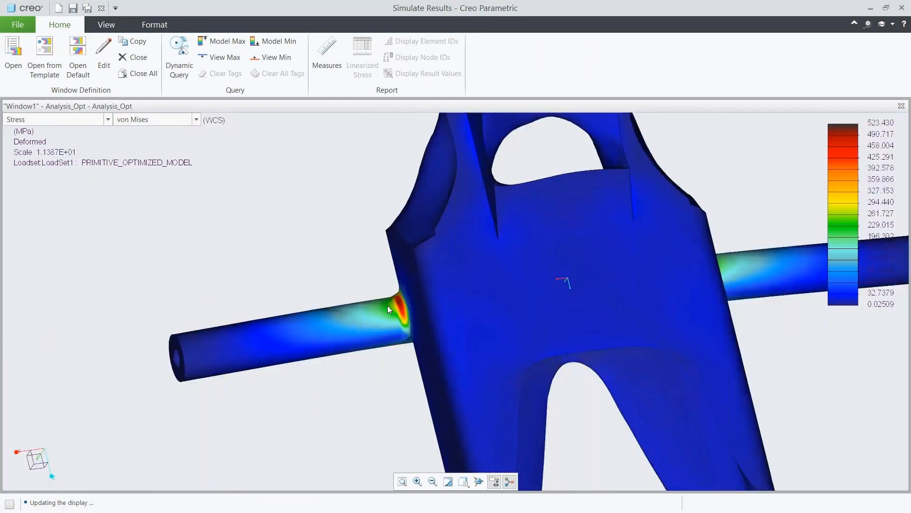
pyautogui.scroll(-4, 387, 306)
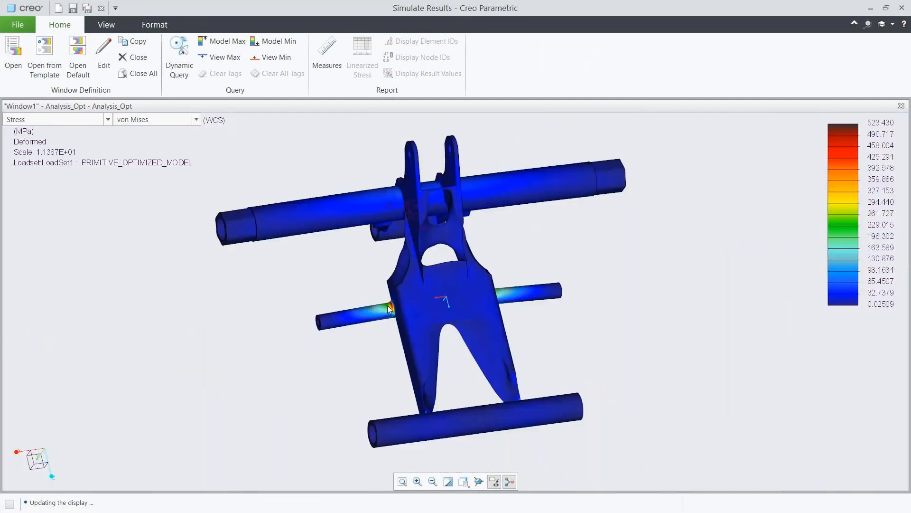
# Step: Add a second results window showing SWING_ARM's Analysis_Str stress, peaking at 607.439 MPa
pyautogui.click(140, 44)
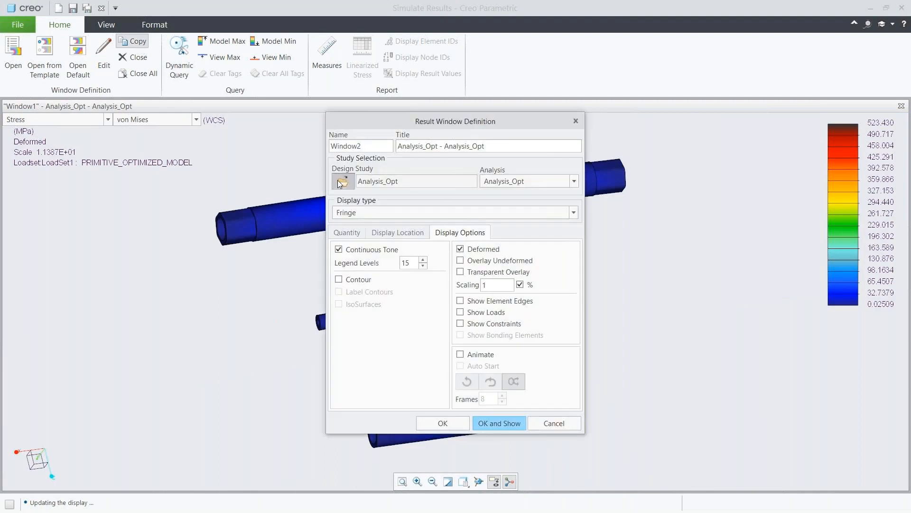
pyautogui.click(338, 180)
pyautogui.click(334, 264)
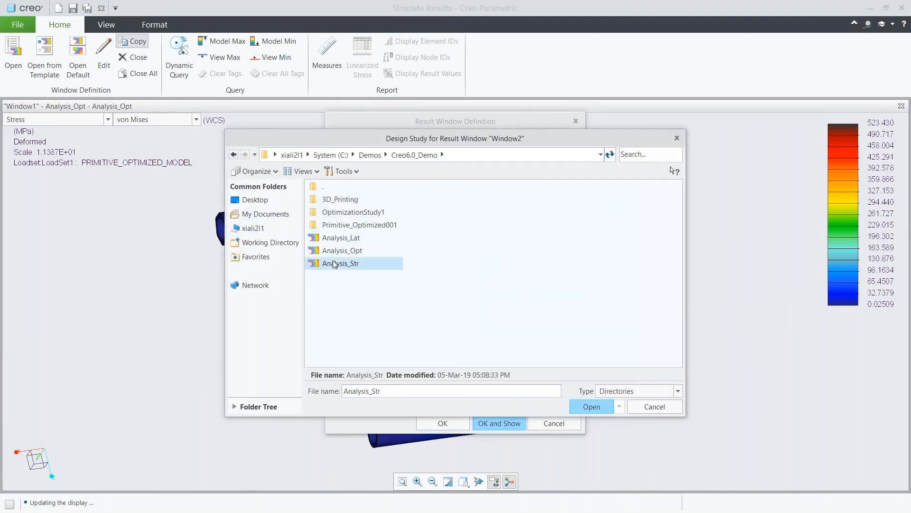
pyautogui.click(590, 406)
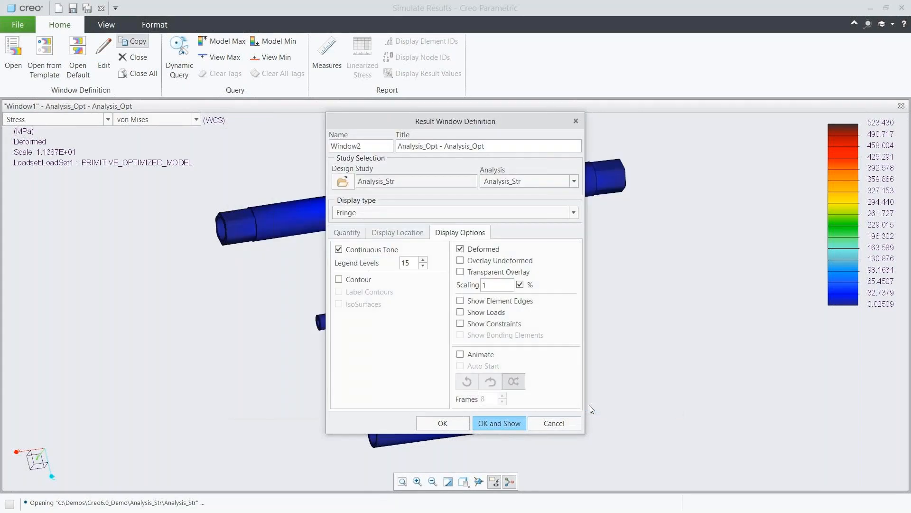
pyautogui.click(503, 422)
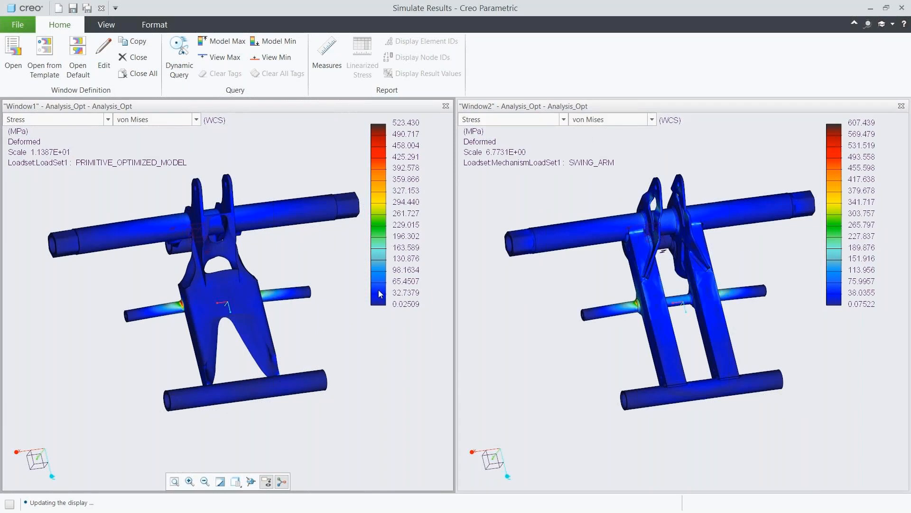
pyautogui.click(155, 24)
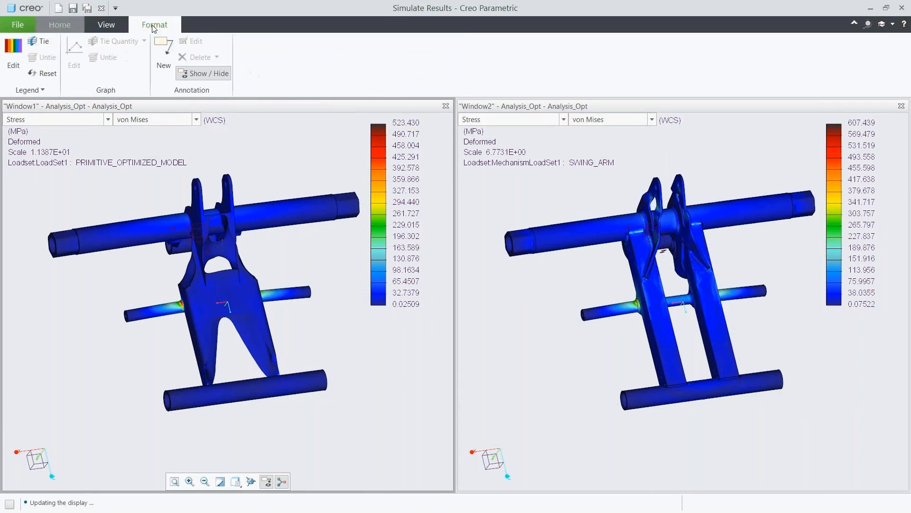
# Step: Tie Window1's legend to Window2 and link both windows' orientations, then zoom to compare
pyautogui.click(44, 42)
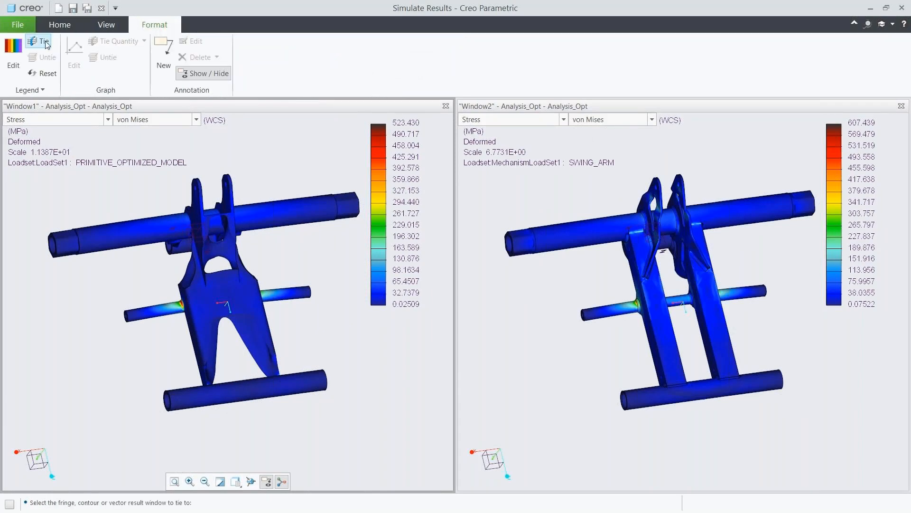
pyautogui.click(469, 229)
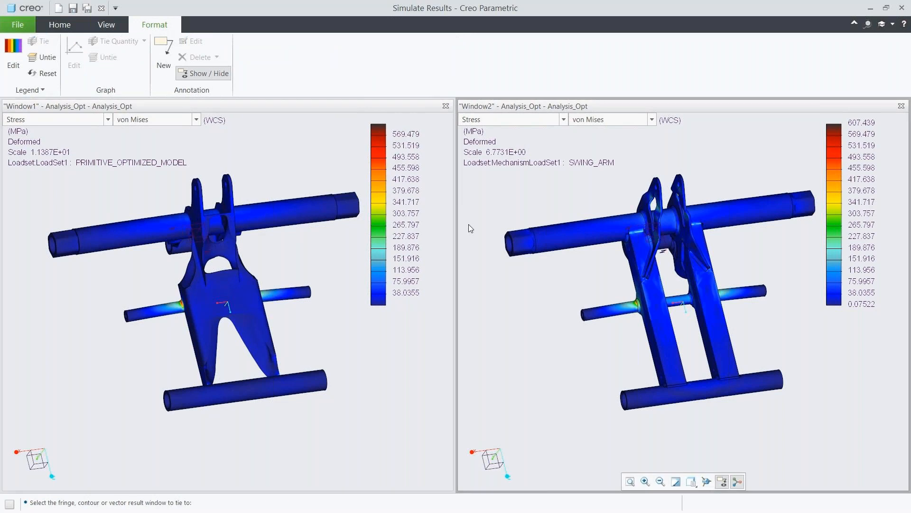
pyautogui.click(107, 27)
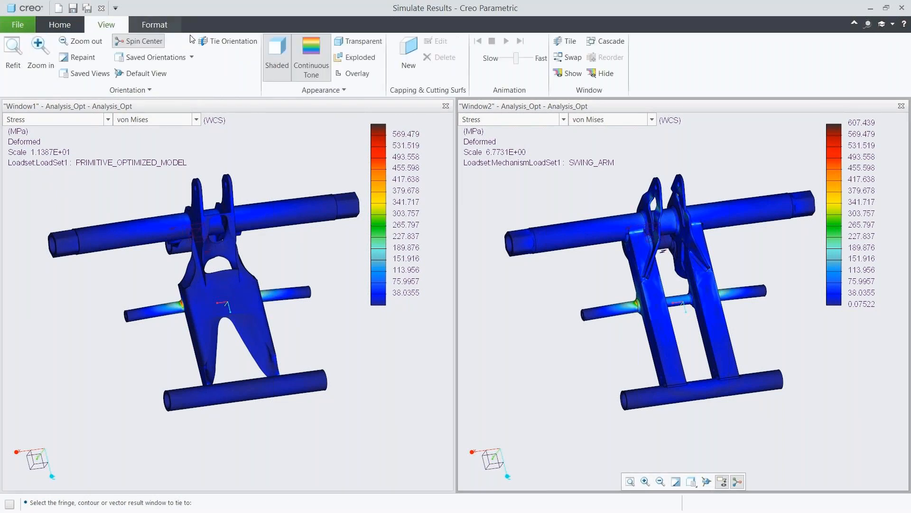
pyautogui.click(218, 42)
pyautogui.click(279, 154)
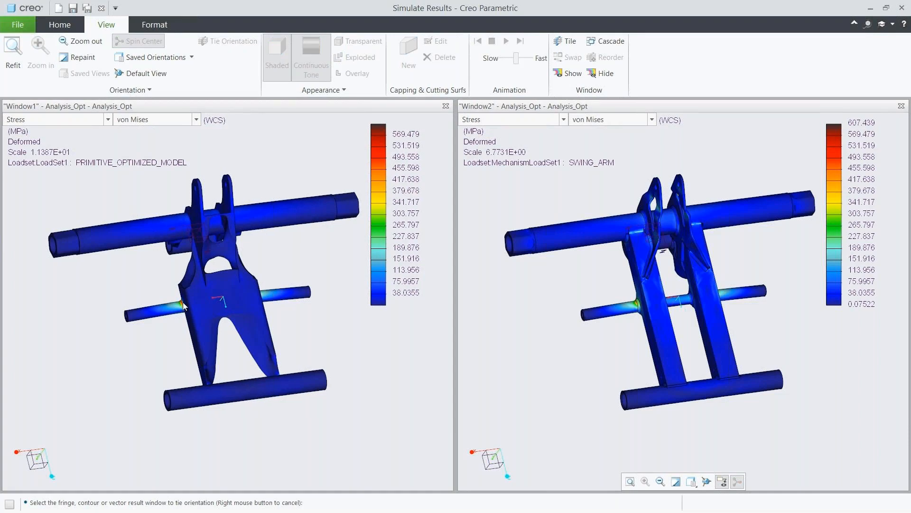
pyautogui.scroll(8, 182, 303)
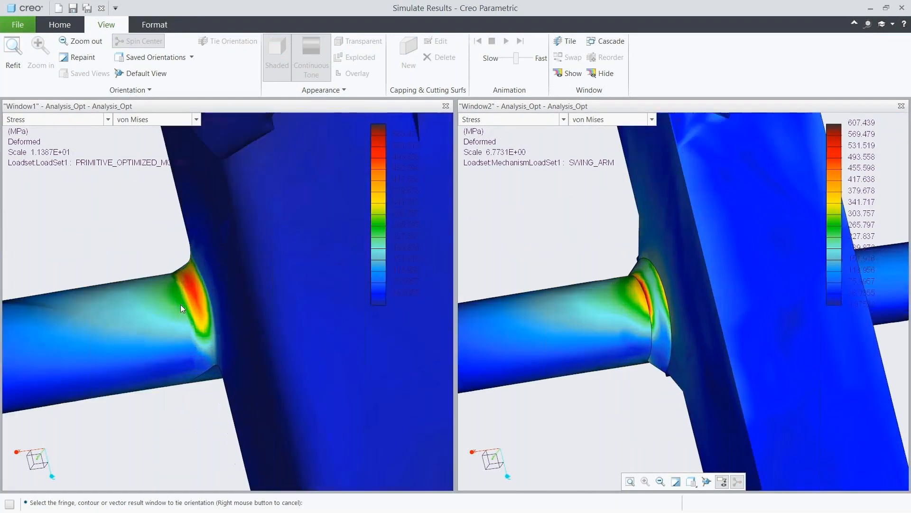
pyautogui.scroll(2, 181, 307)
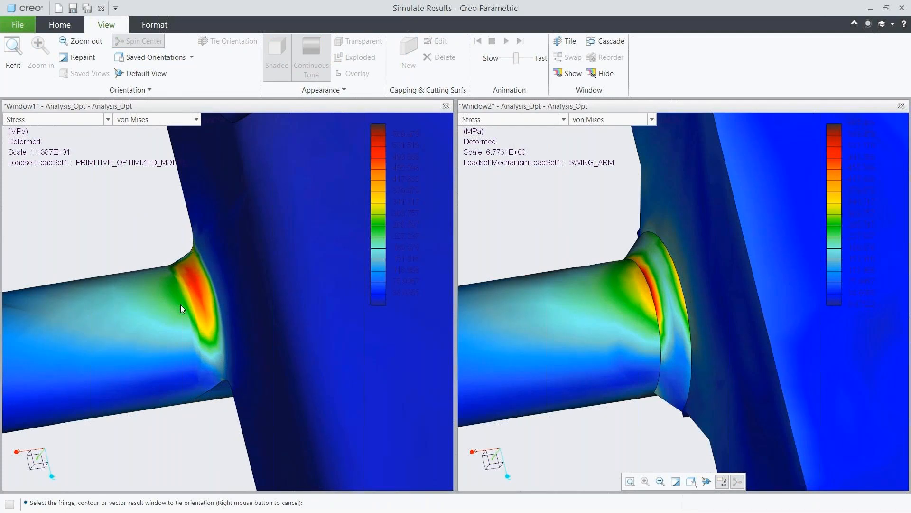
pyautogui.scroll(-4, 181, 307)
pyautogui.scroll(-4, 181, 304)
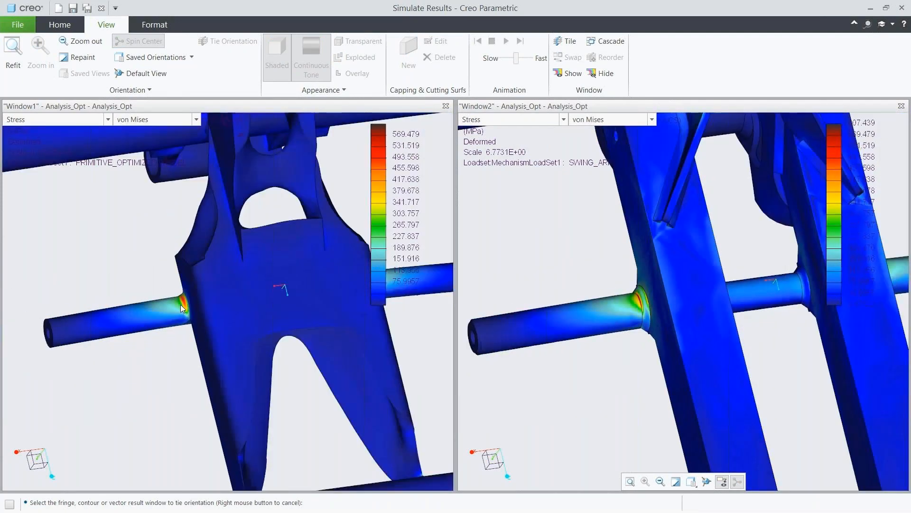
pyautogui.scroll(-2, 180, 304)
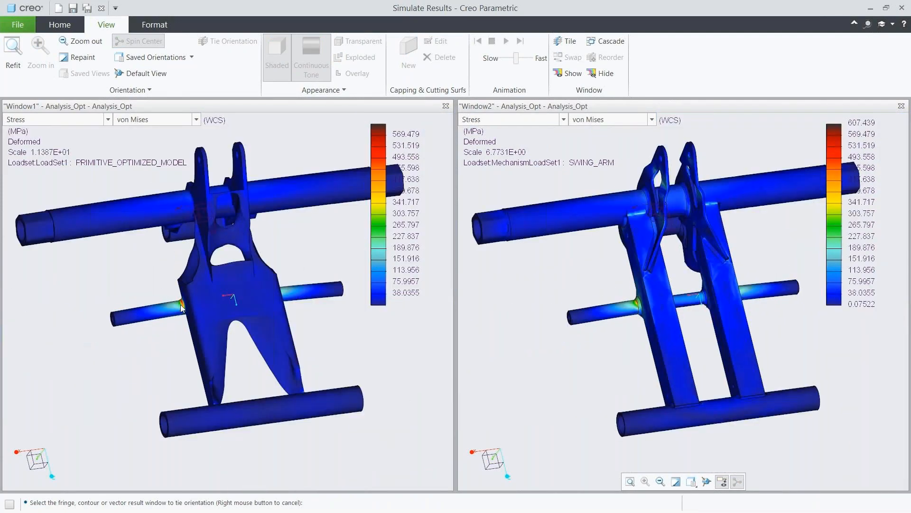
# Step: Close the results without saving, dismiss the analyses dialog, and exit Simulate
pyautogui.click(903, 9)
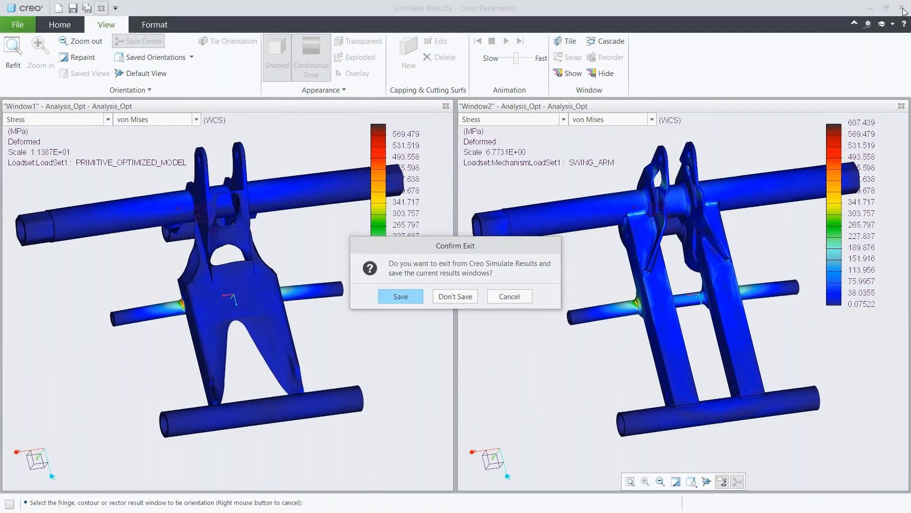
pyautogui.click(464, 296)
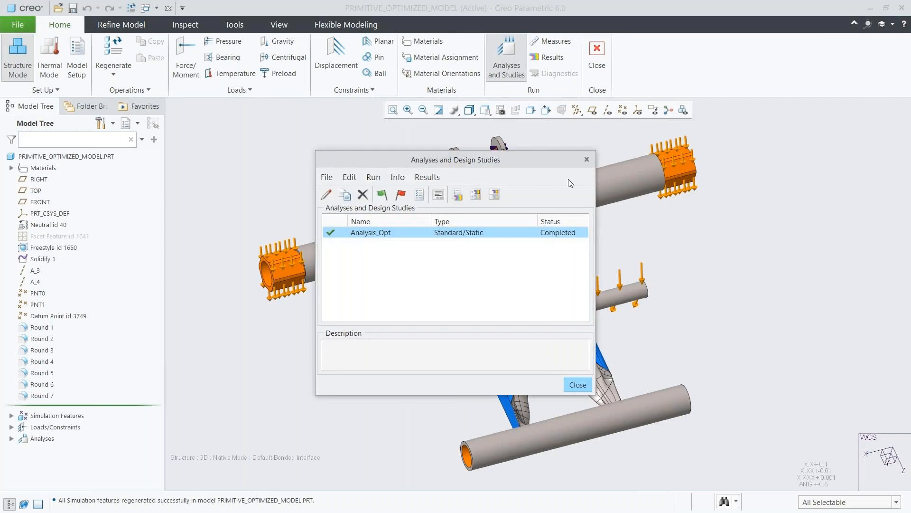
pyautogui.click(586, 160)
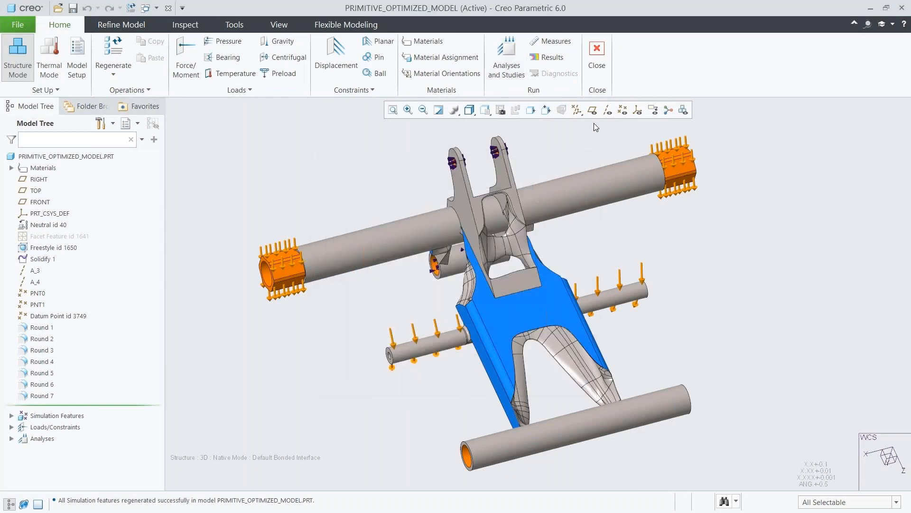
pyautogui.click(599, 57)
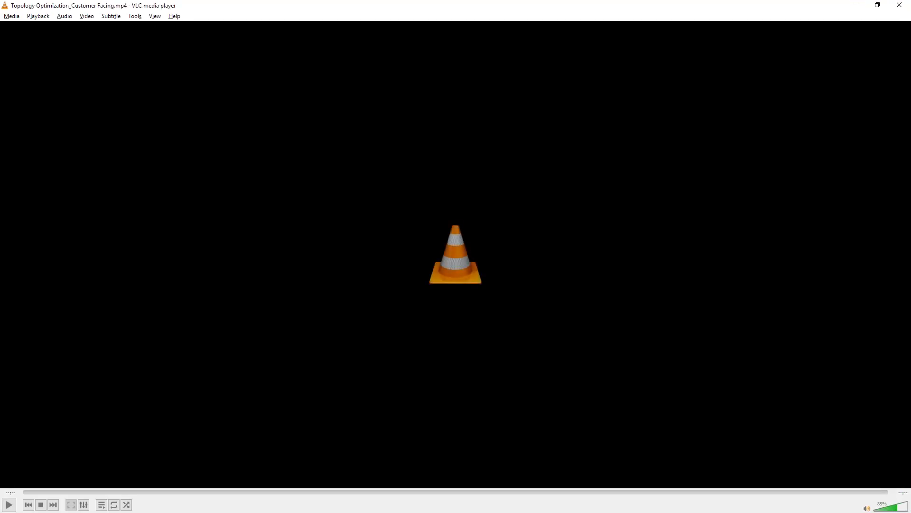